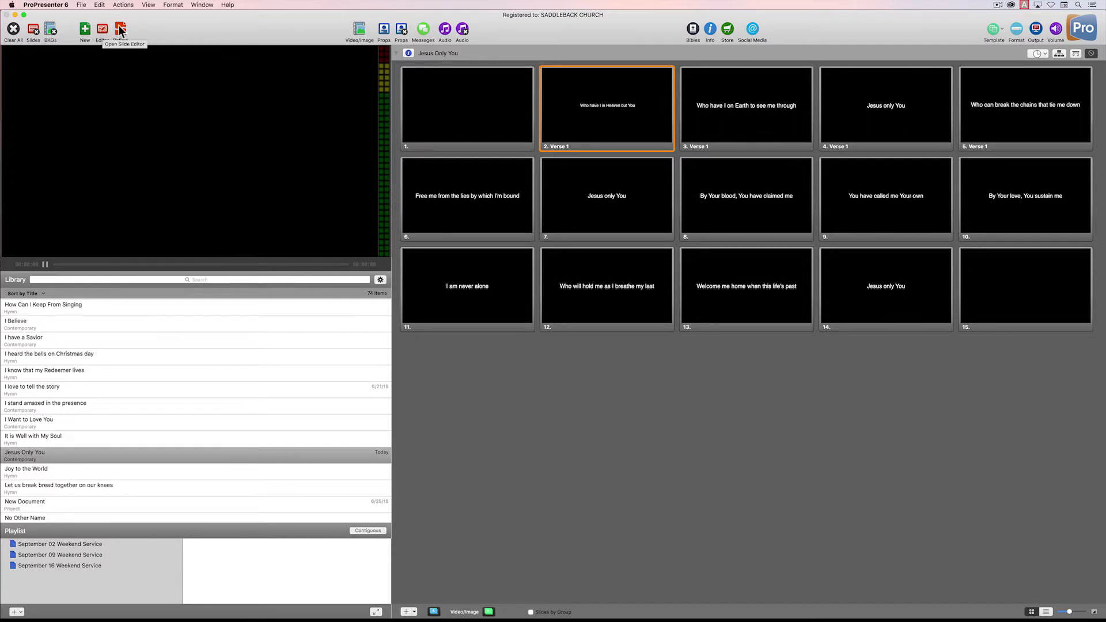
- Open the second slide, labelled Verse 1, of the song Jesus Only You in the slide editor
left_click(148, 5)
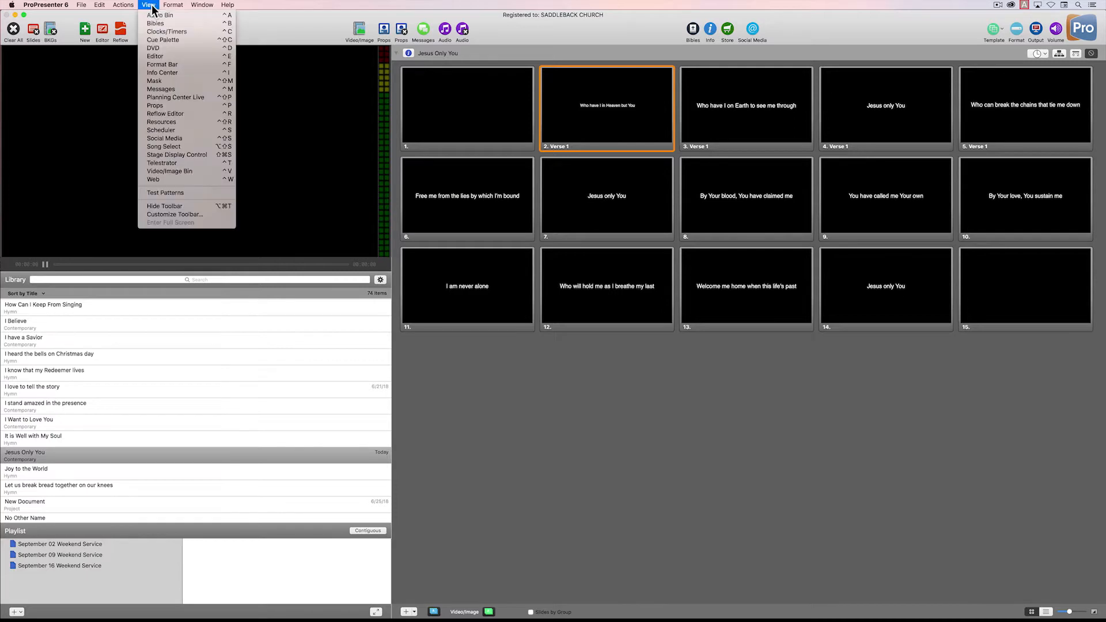
left_click(185, 57)
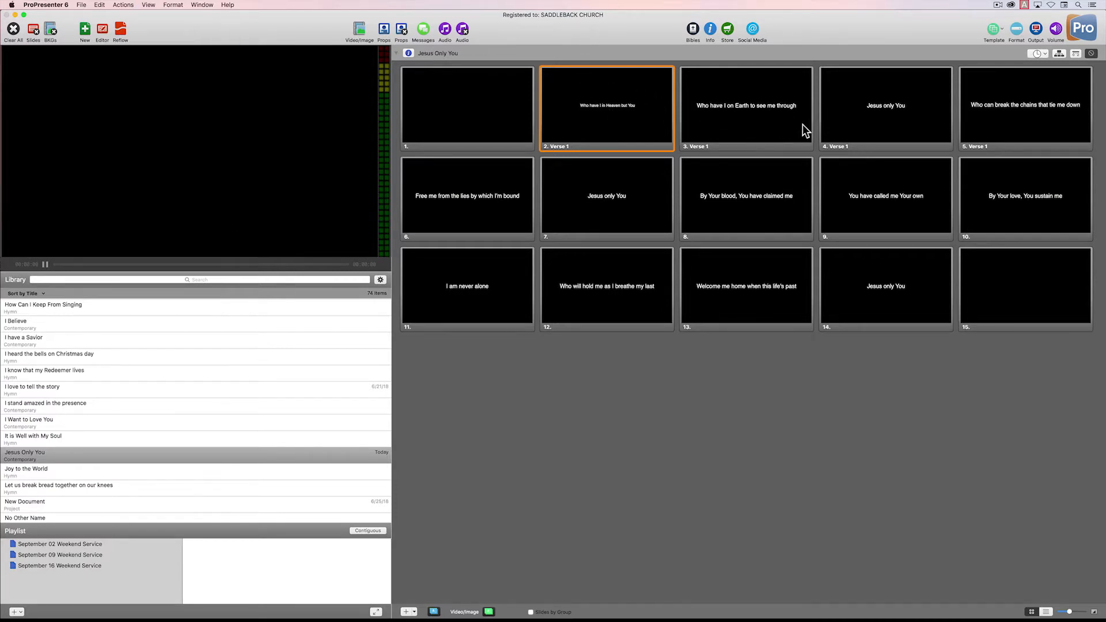
right_click(605, 118)
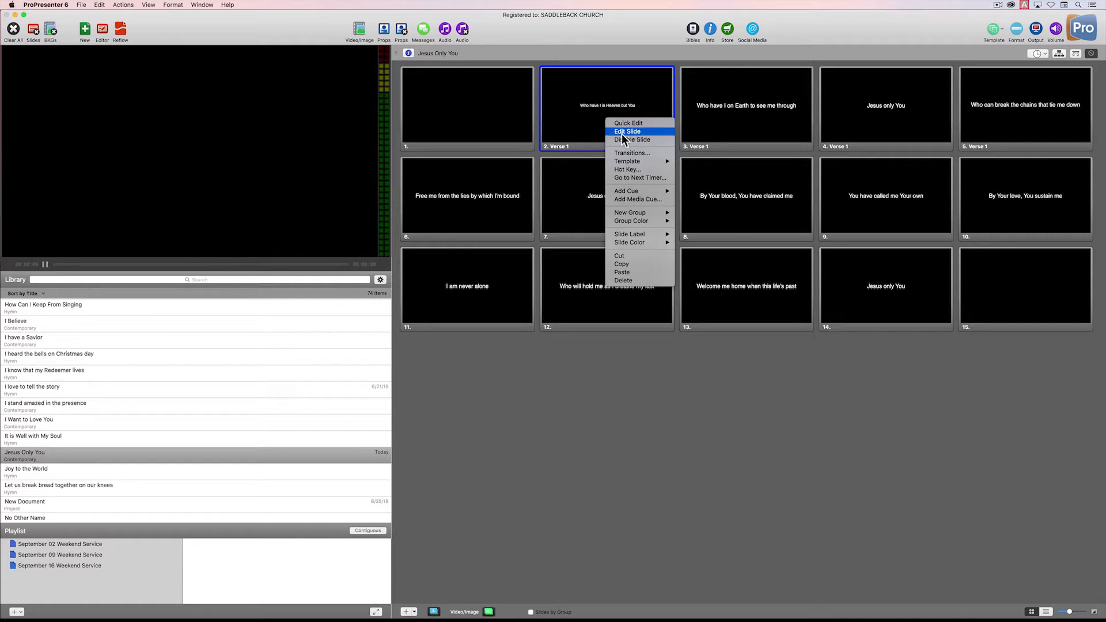
left_click(653, 133)
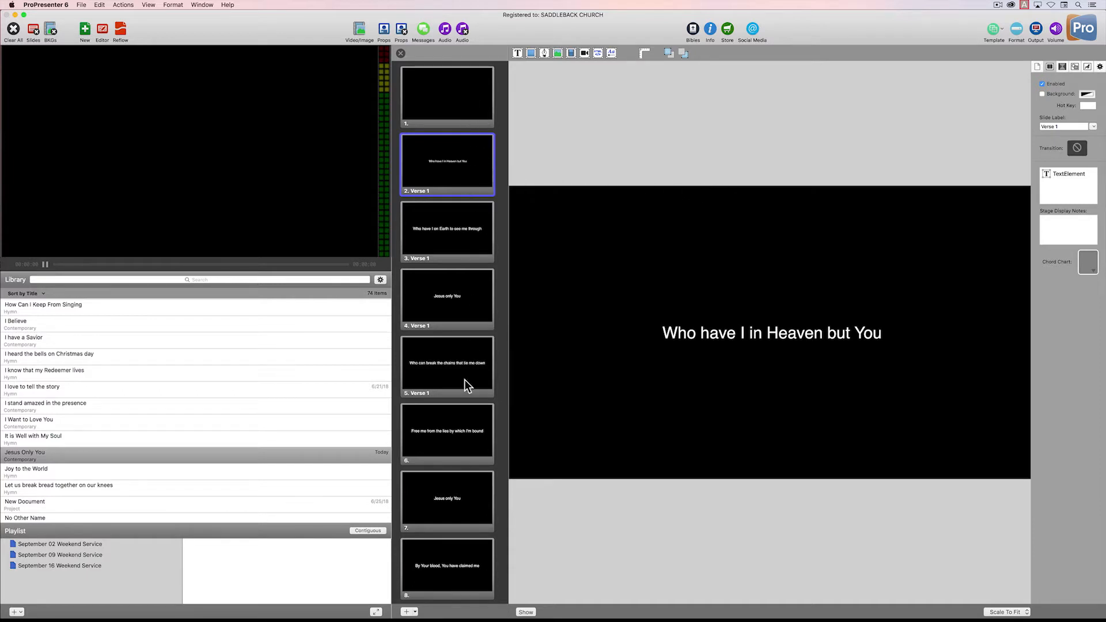
- Narrow the column of slide thumbnails to give the editing canvas more room
scroll(456, 340, "down", 3)
scroll(456, 336, "up", 3)
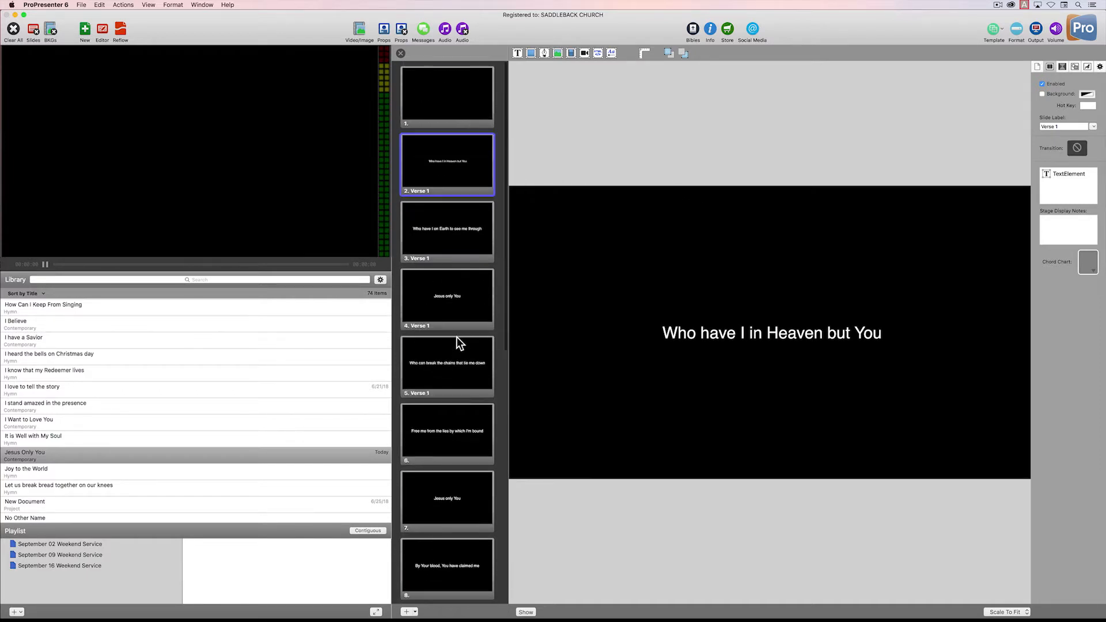
scroll(456, 338, "down", 15)
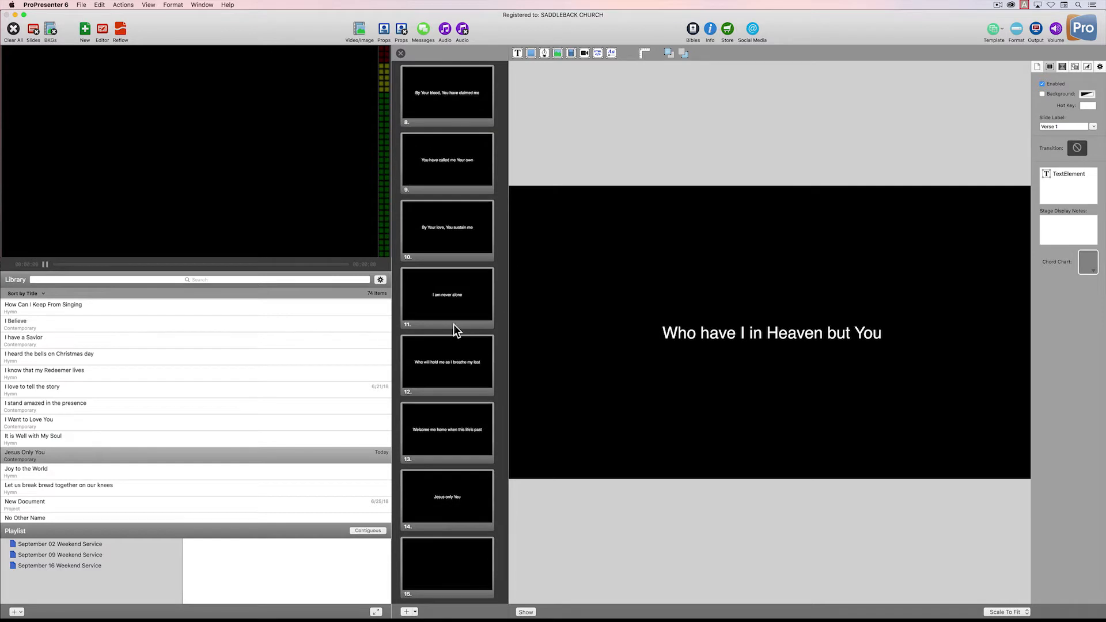
scroll(468, 537, "up", 15)
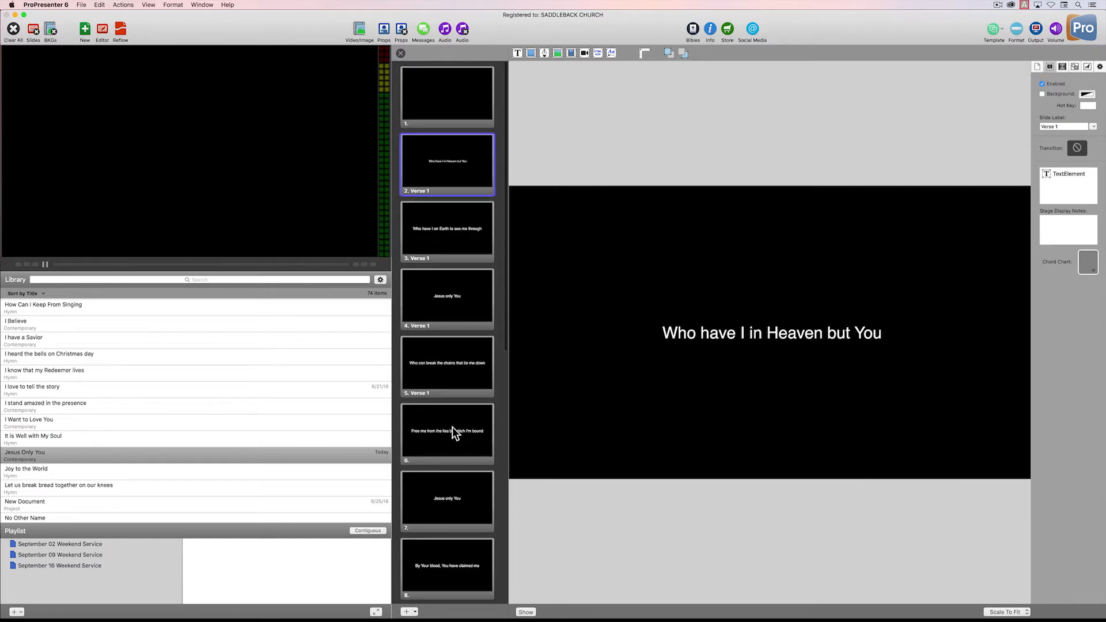
scroll(452, 300, "down", 15)
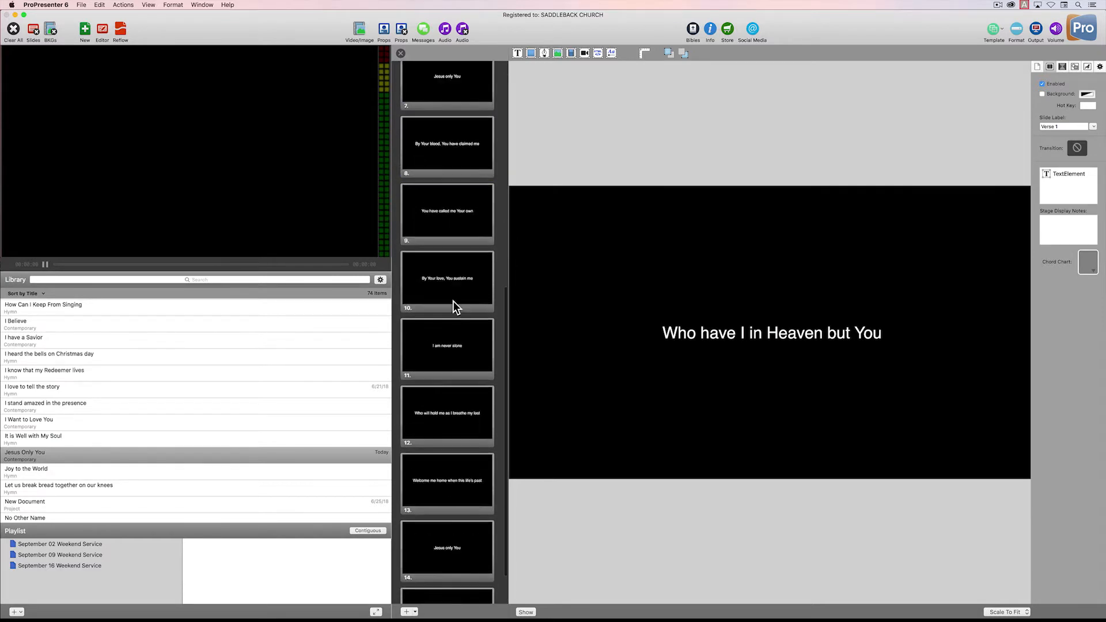
scroll(453, 306, "up", 15)
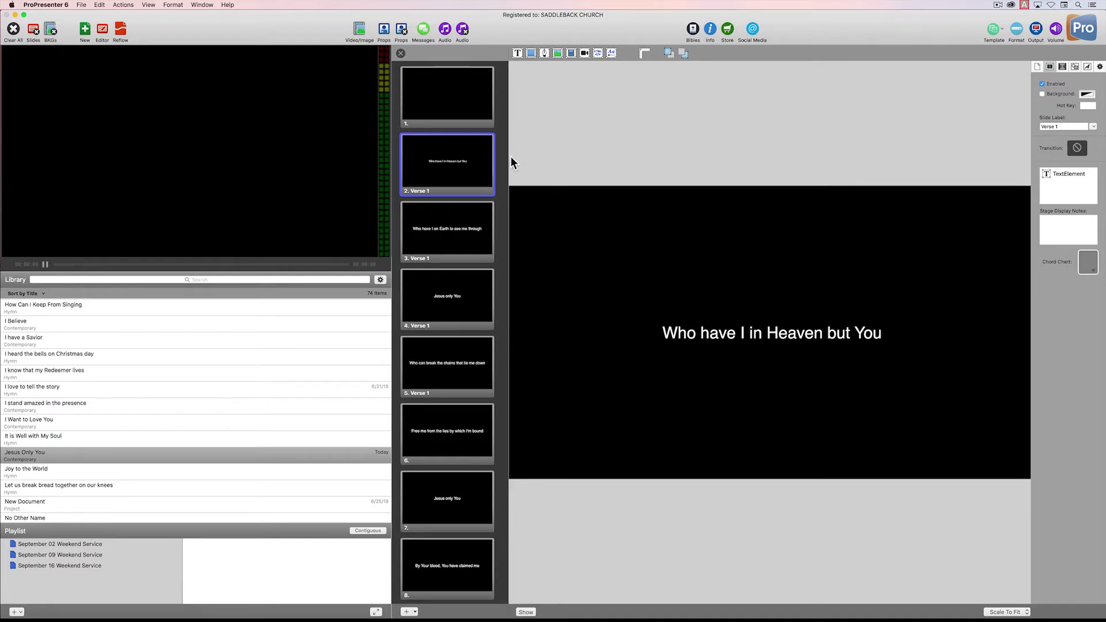
left_click_drag(508, 157, 574, 160)
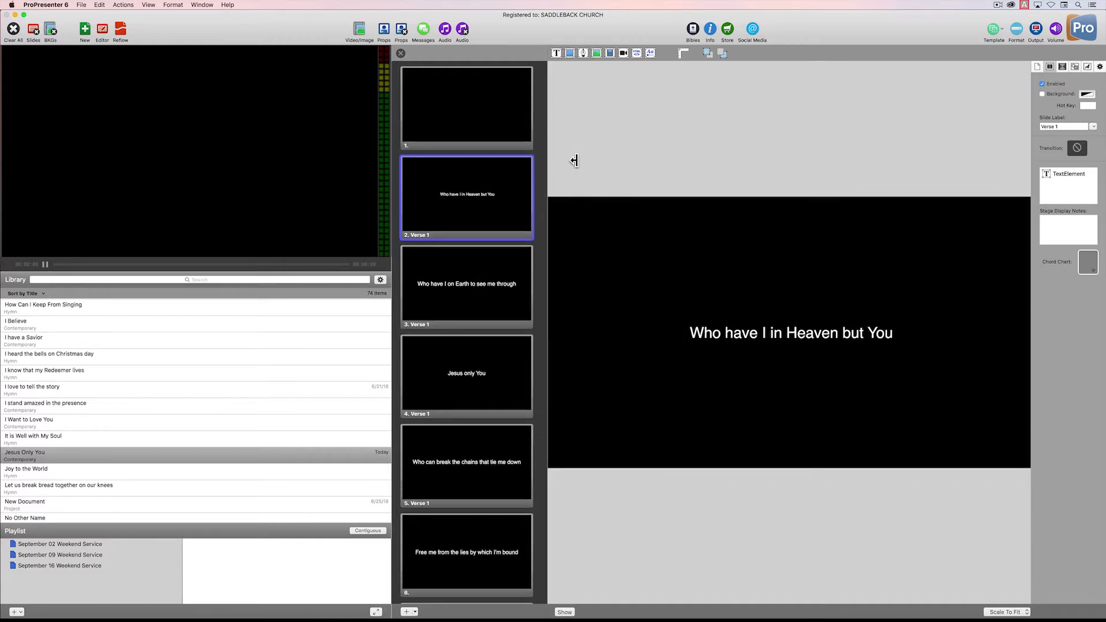
left_click_drag(575, 161, 483, 161)
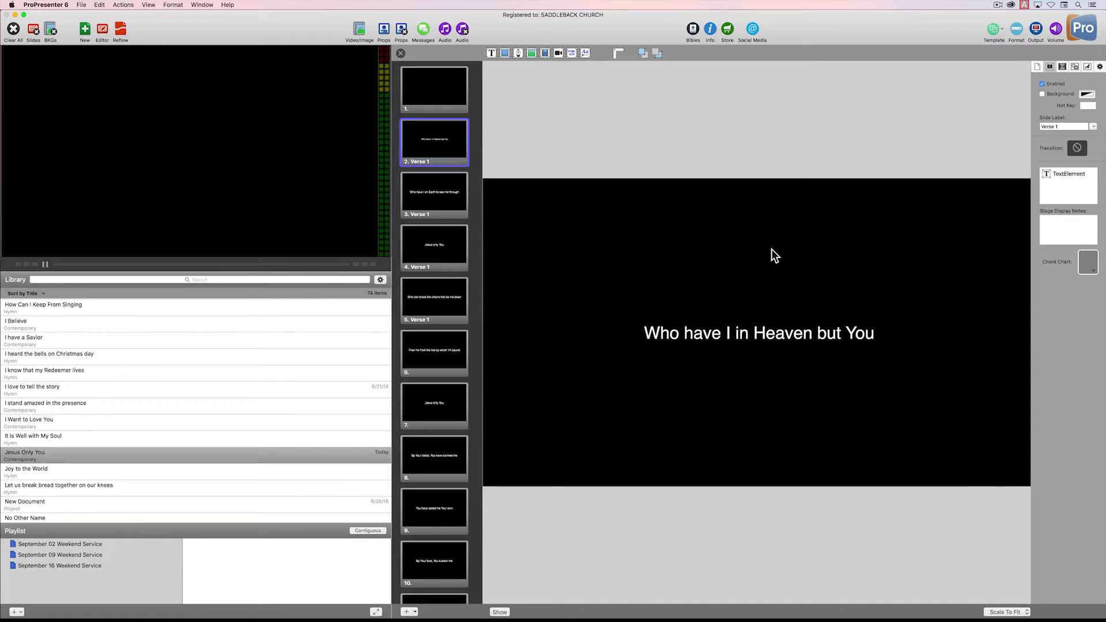
- Look through the editor's inspector sections for element, text and slide properties, finishing on the document properties
left_click(1062, 67)
left_click(1074, 66)
left_click(1088, 67)
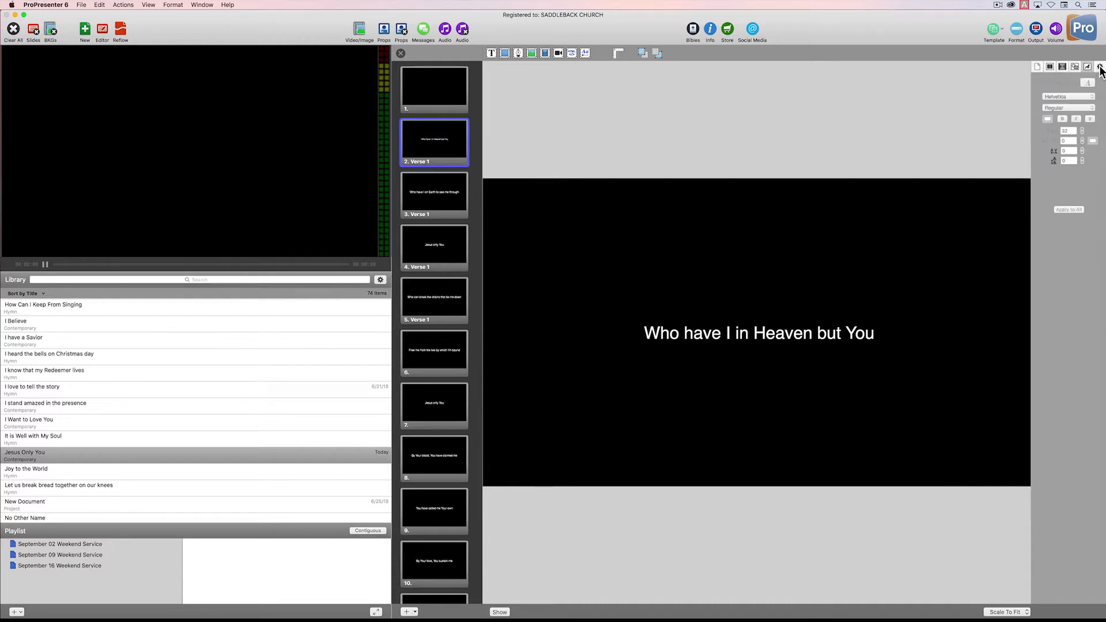
left_click(1098, 68)
left_click(1087, 67)
left_click(1075, 67)
left_click(1048, 67)
left_click(1038, 67)
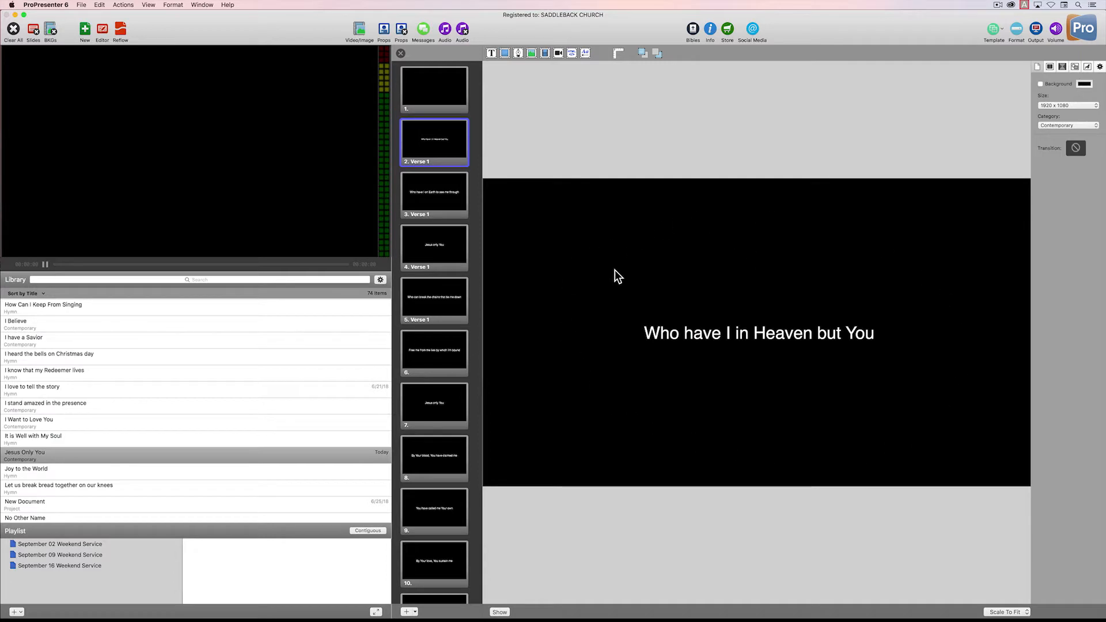
- Select the whole lyric line "Who have I in Heaven but You" and show its text properties
left_click(643, 296)
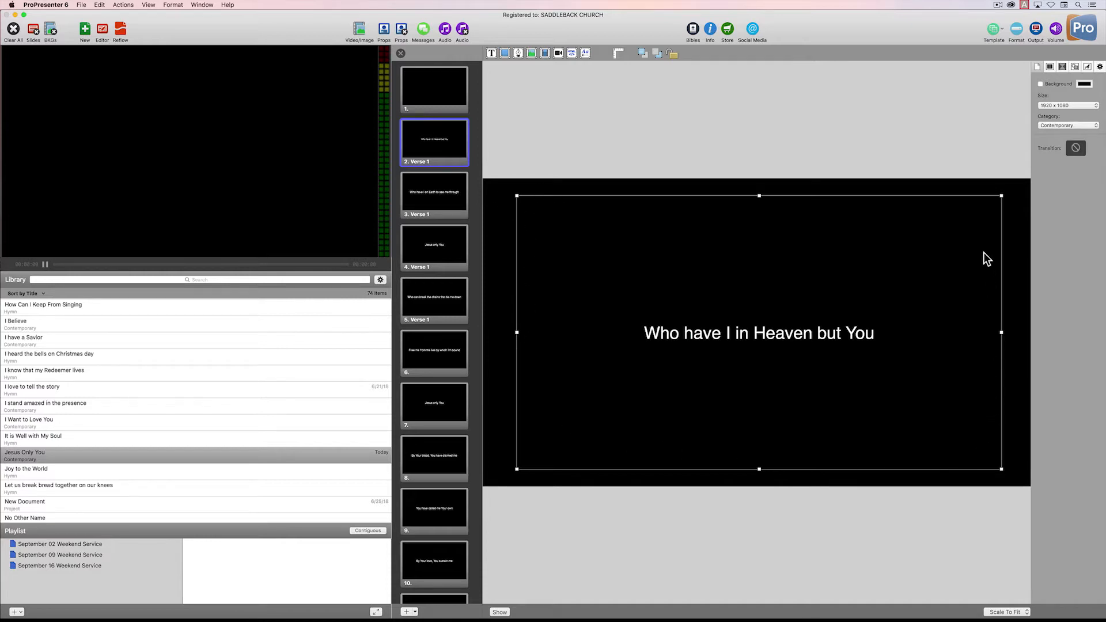
double_click(682, 333)
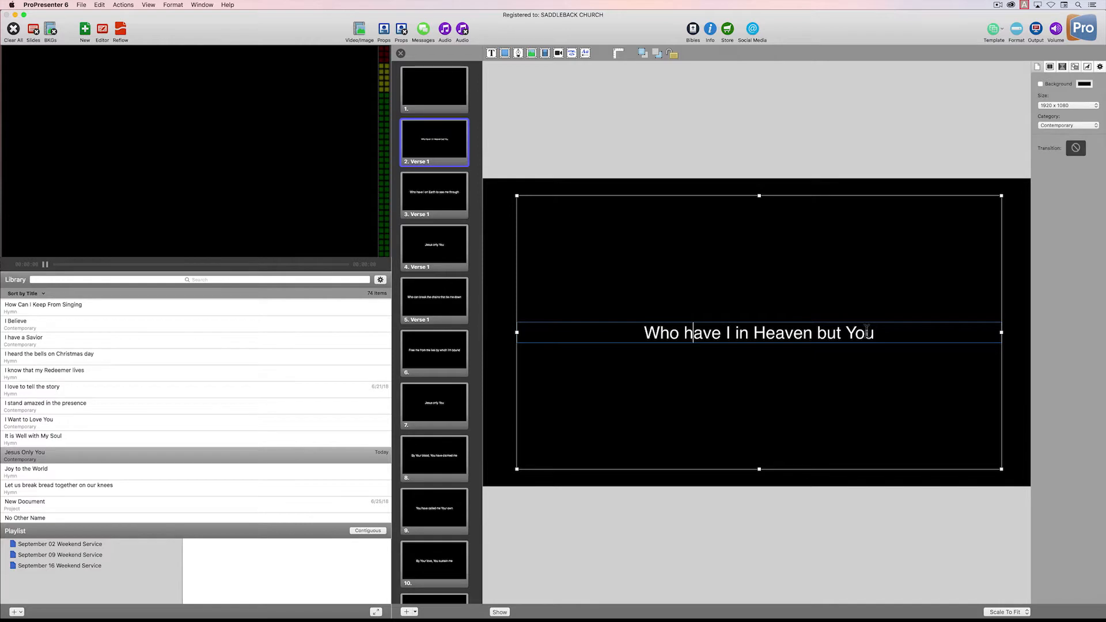
left_click_drag(639, 333, 898, 328)
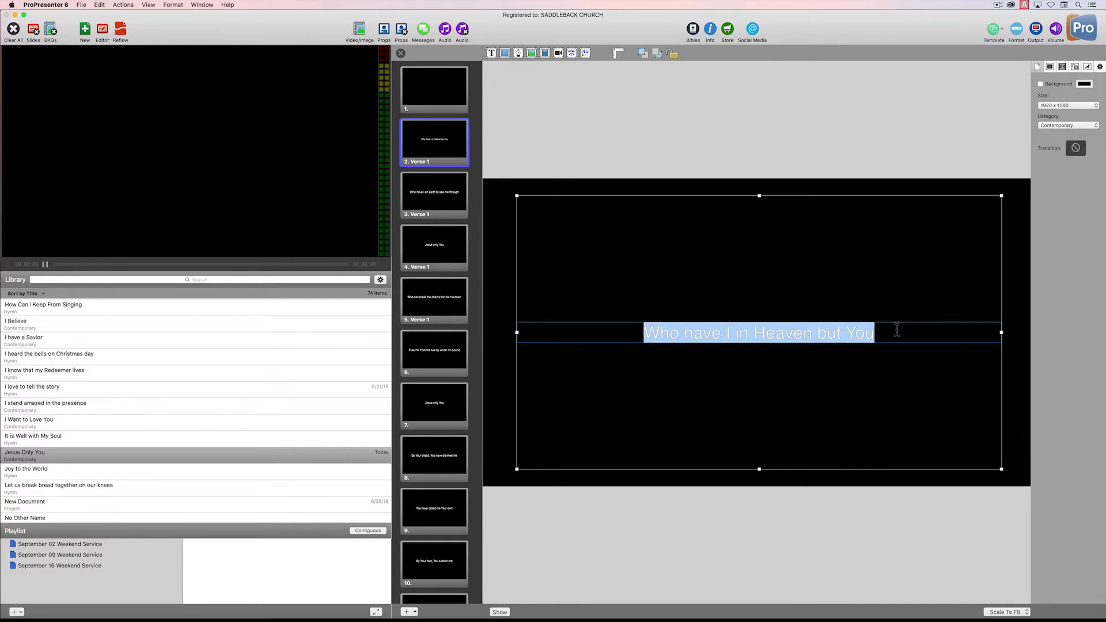
left_click(1088, 67)
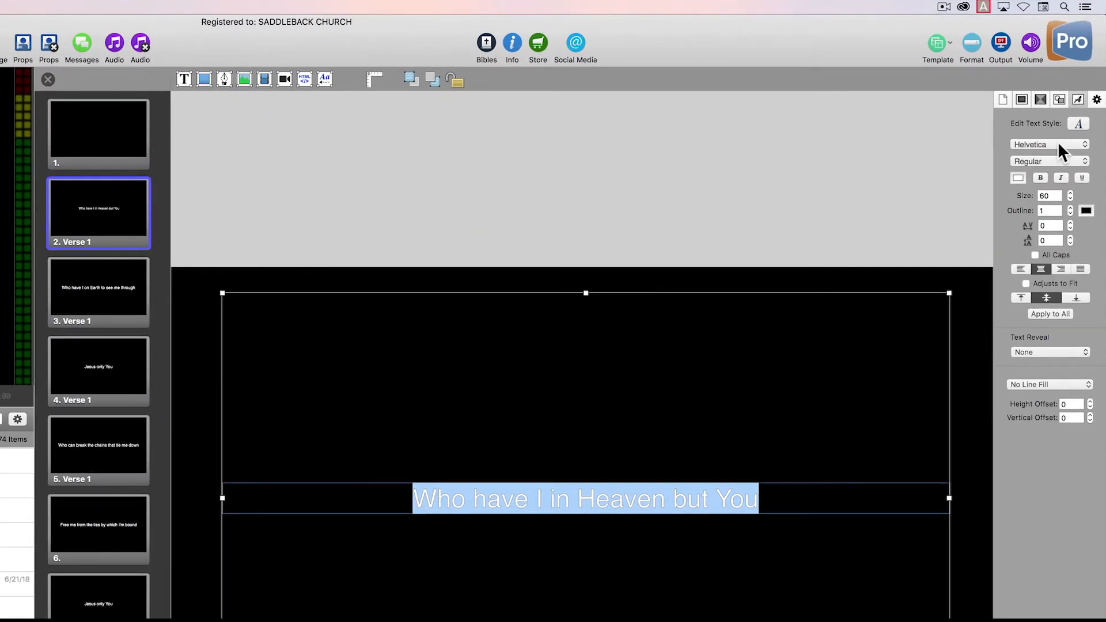
- Examine the font, typeface, text colour and size options available for the selected lyric line
left_click(1059, 144)
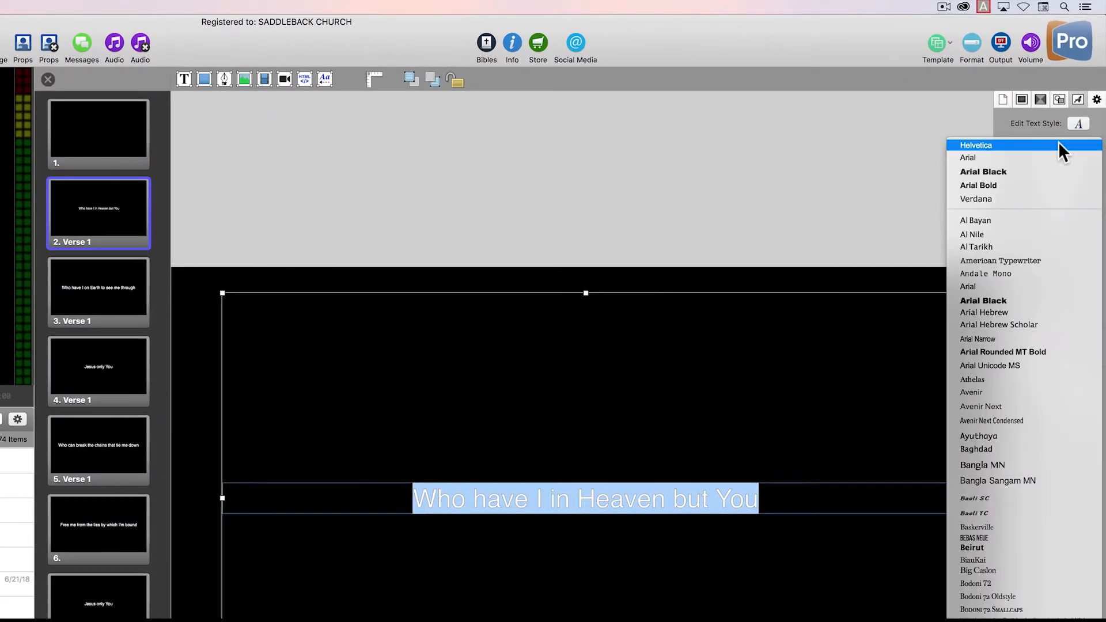
left_click(892, 157)
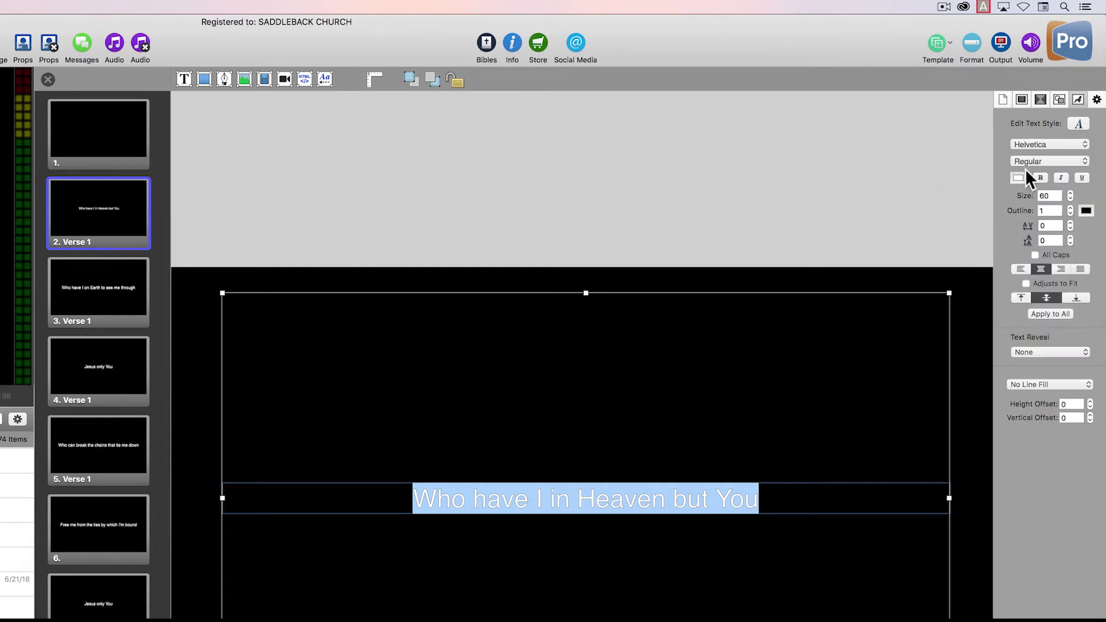
left_click(1066, 161)
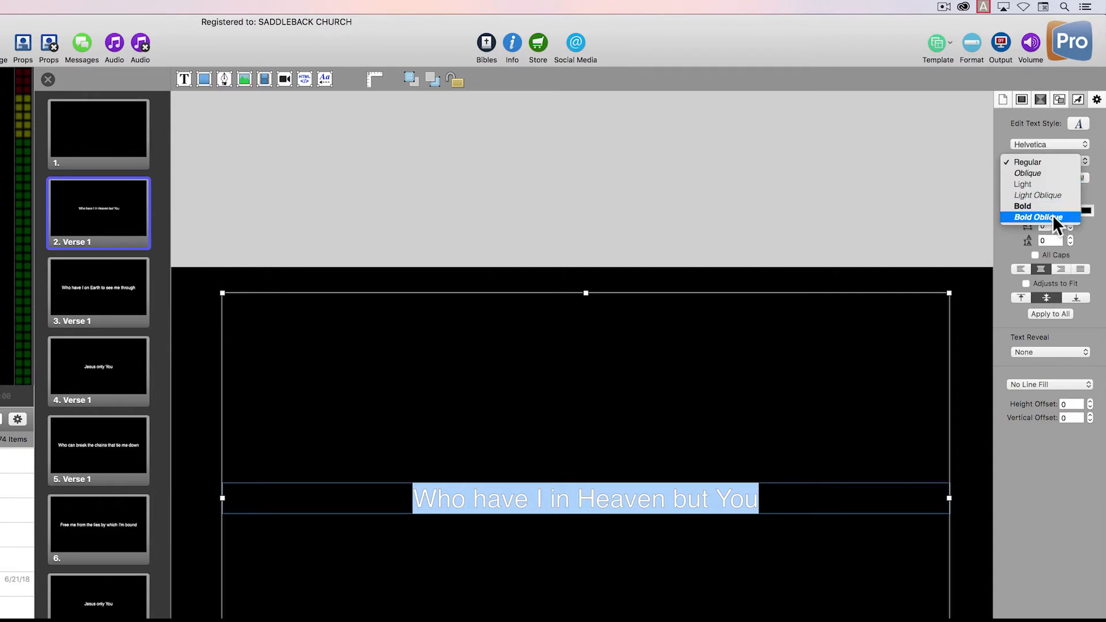
left_click(1032, 162)
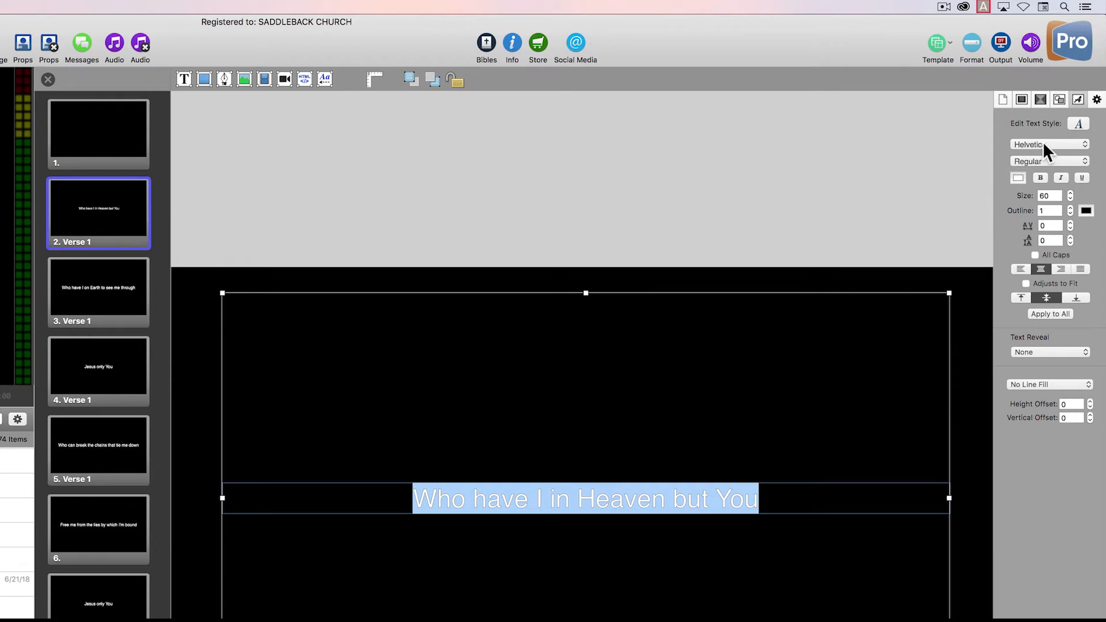
left_click(1018, 177)
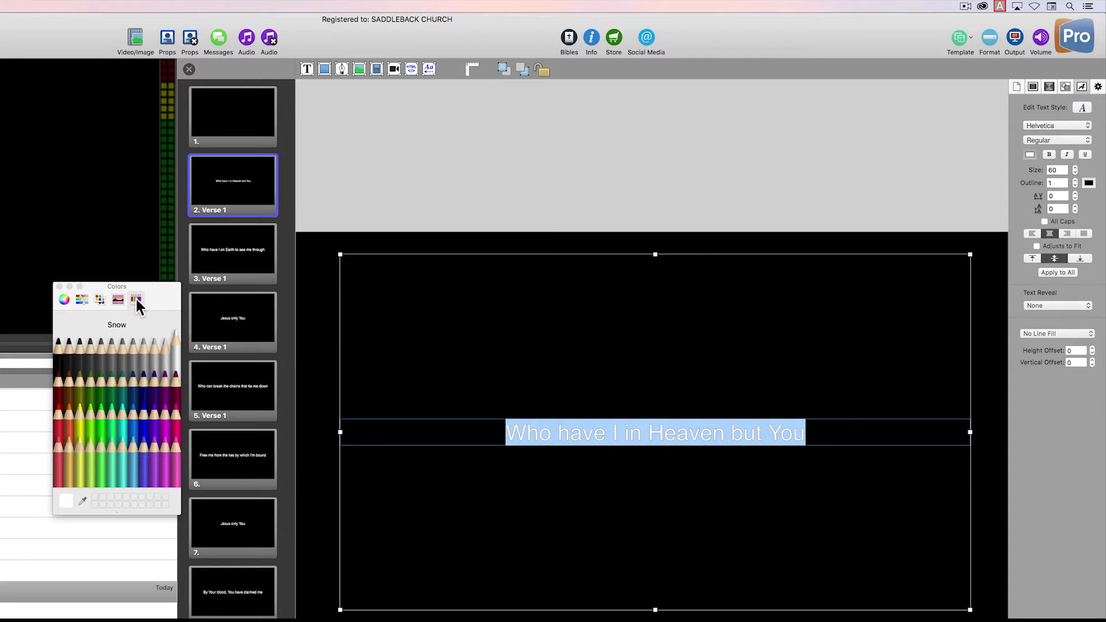
left_click(59, 287)
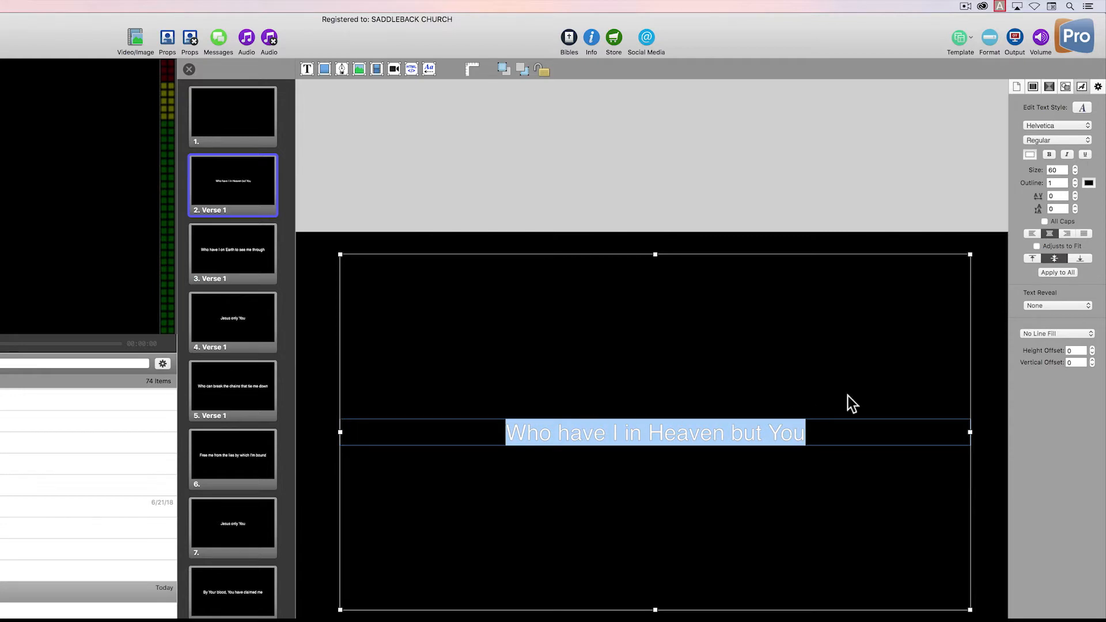
left_click(1061, 170)
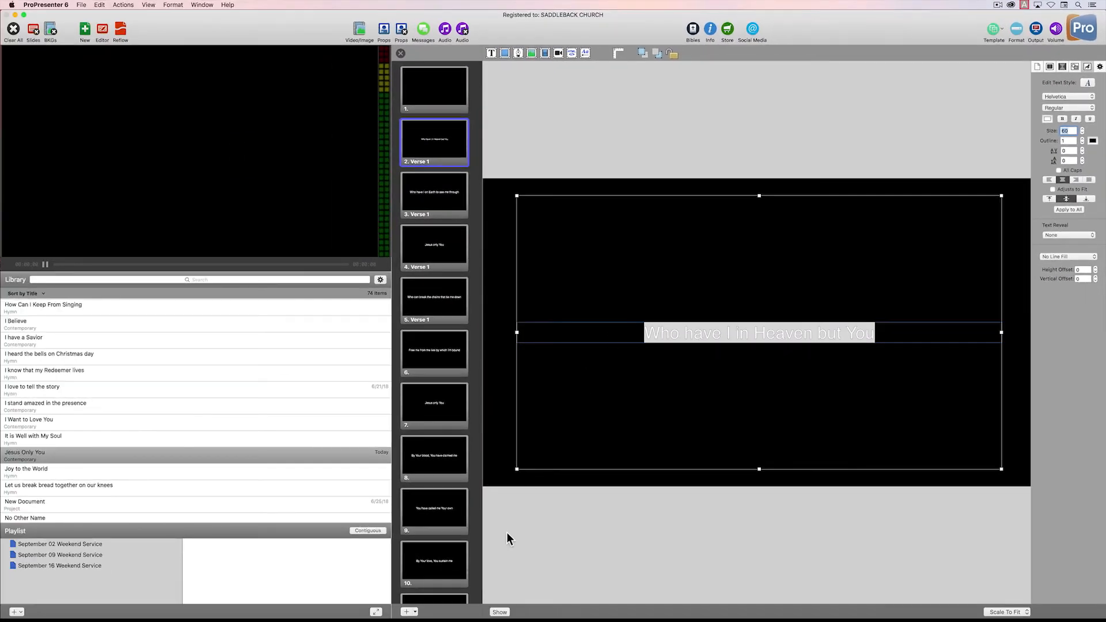
- Show the edited slide on the live output, and clear it from the output again
left_click(501, 613)
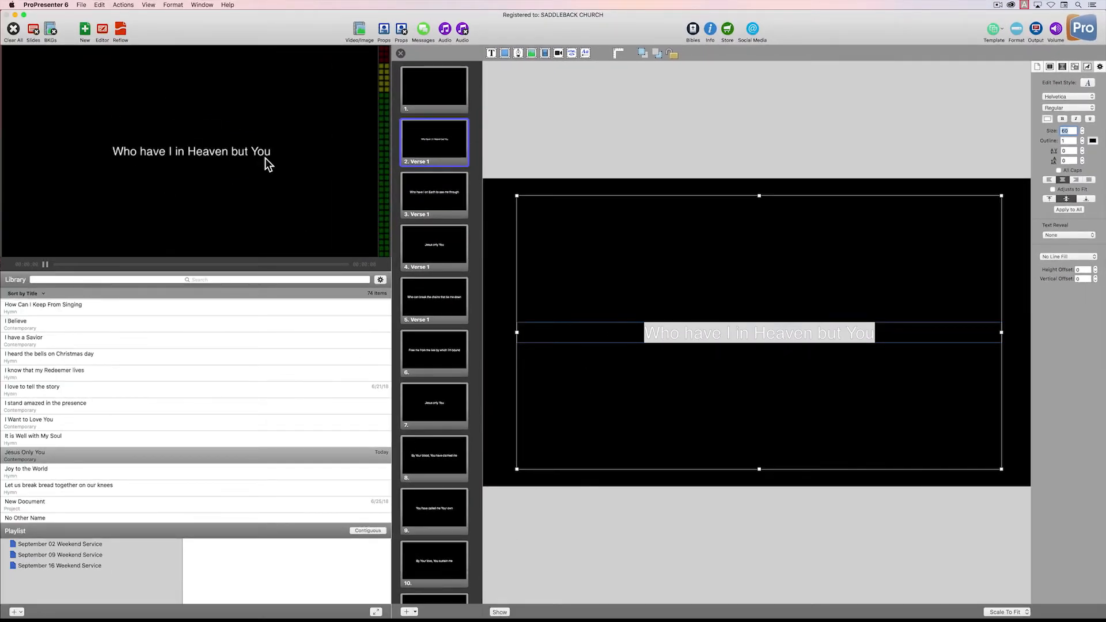
left_click(35, 29)
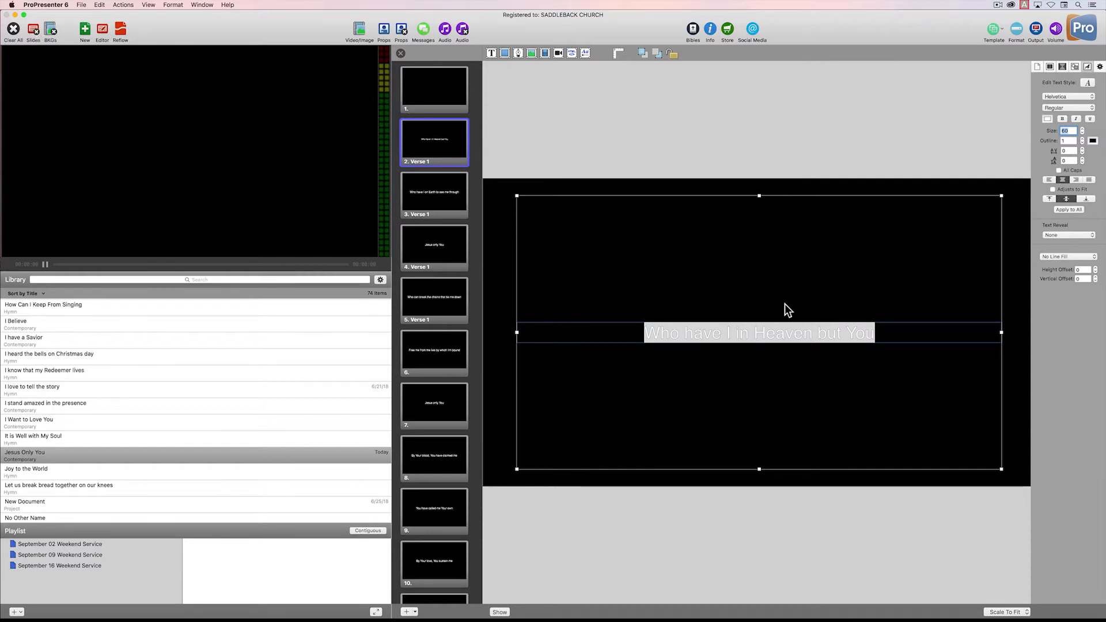
- Add the lines "This is a second line of text" and "This is a third line of text" below the lyric line
left_click(875, 335)
left_click(875, 335)
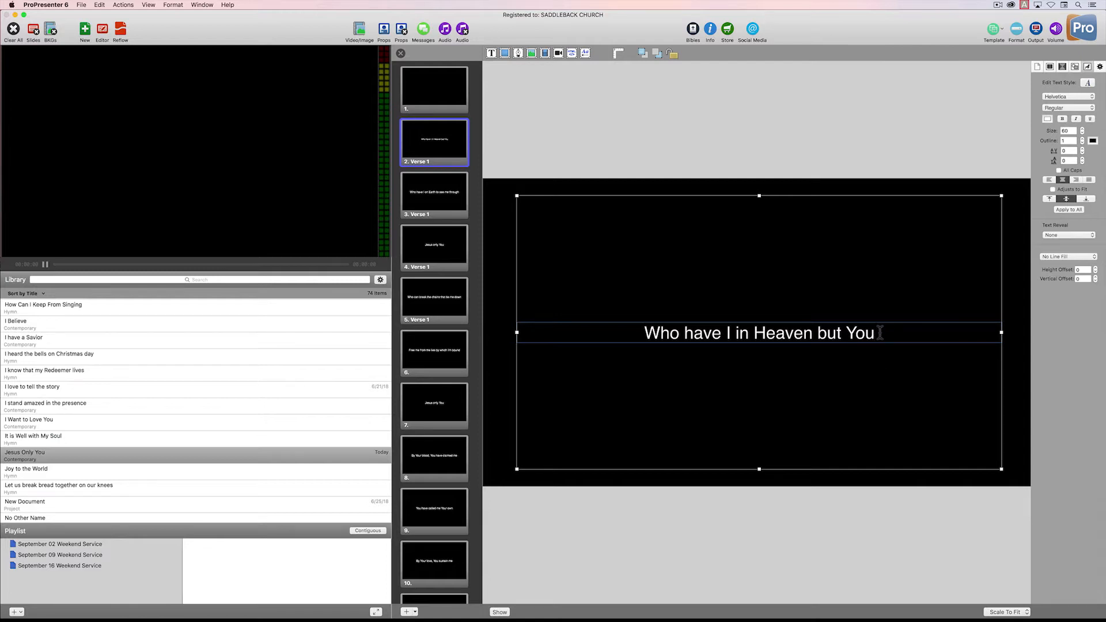
key("Return")
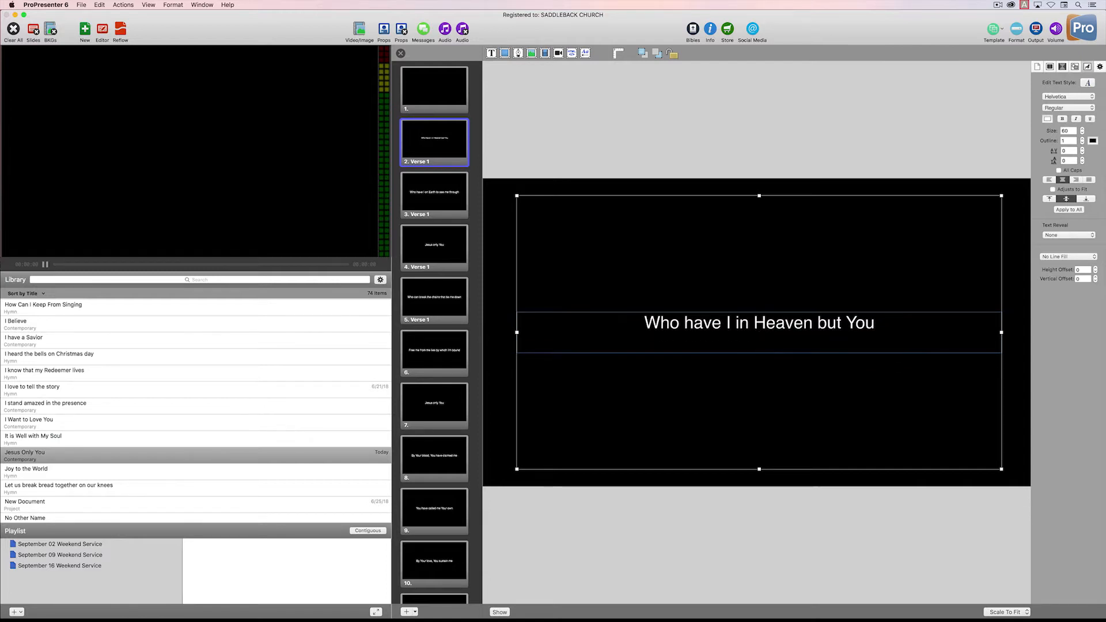
type("This is a second line of text This is a third line of text")
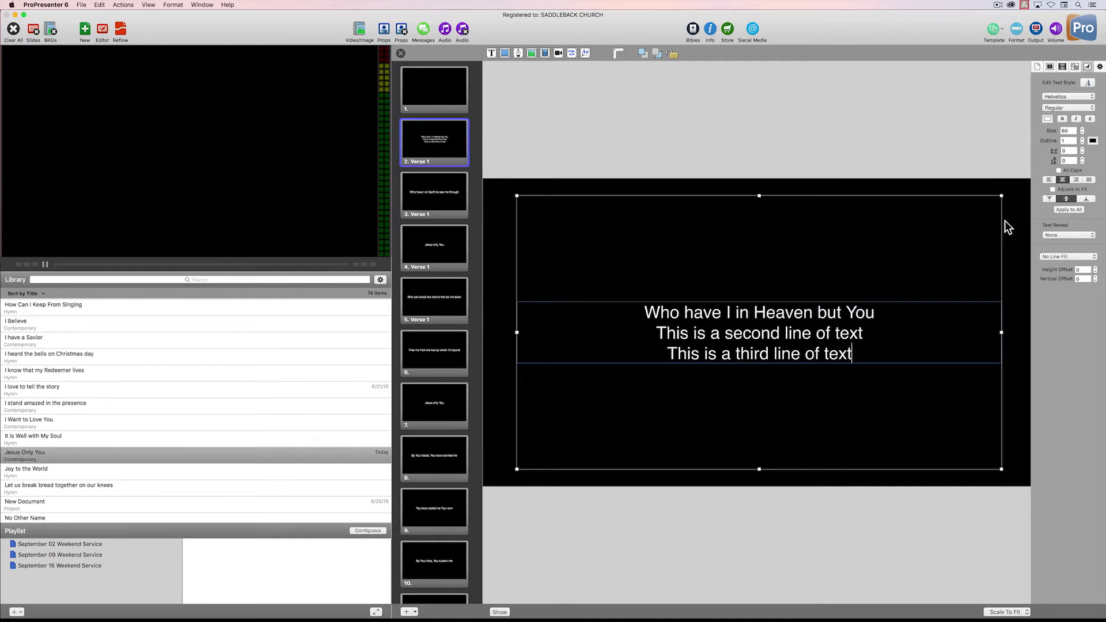
- Set the text reveal of the three-line text to Bullet List and close the slide editor
left_click(1063, 234)
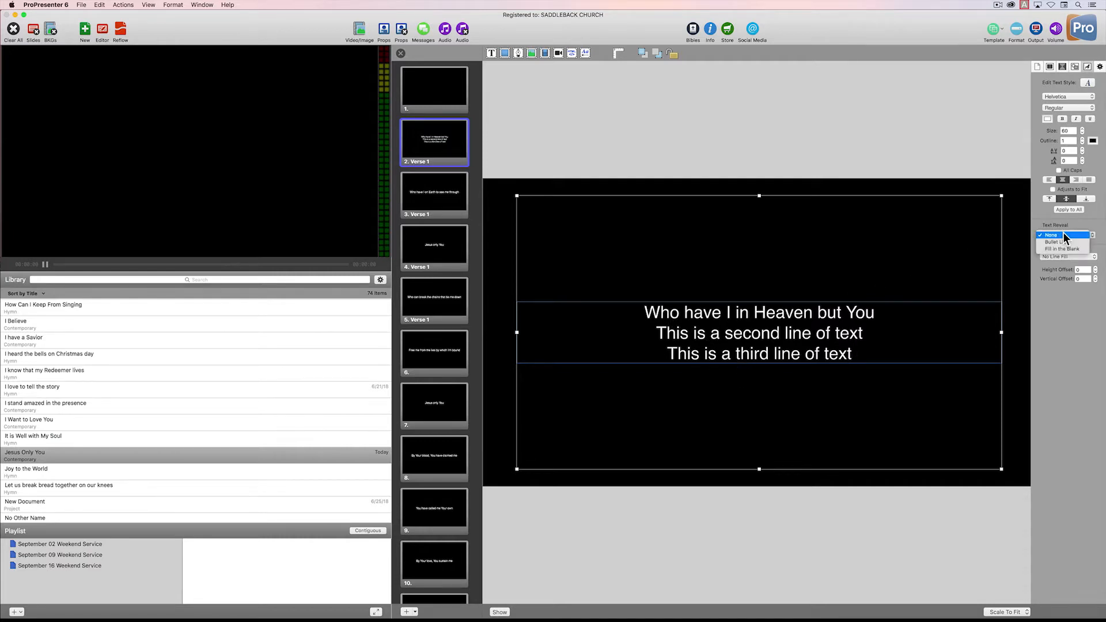
left_click(1063, 240)
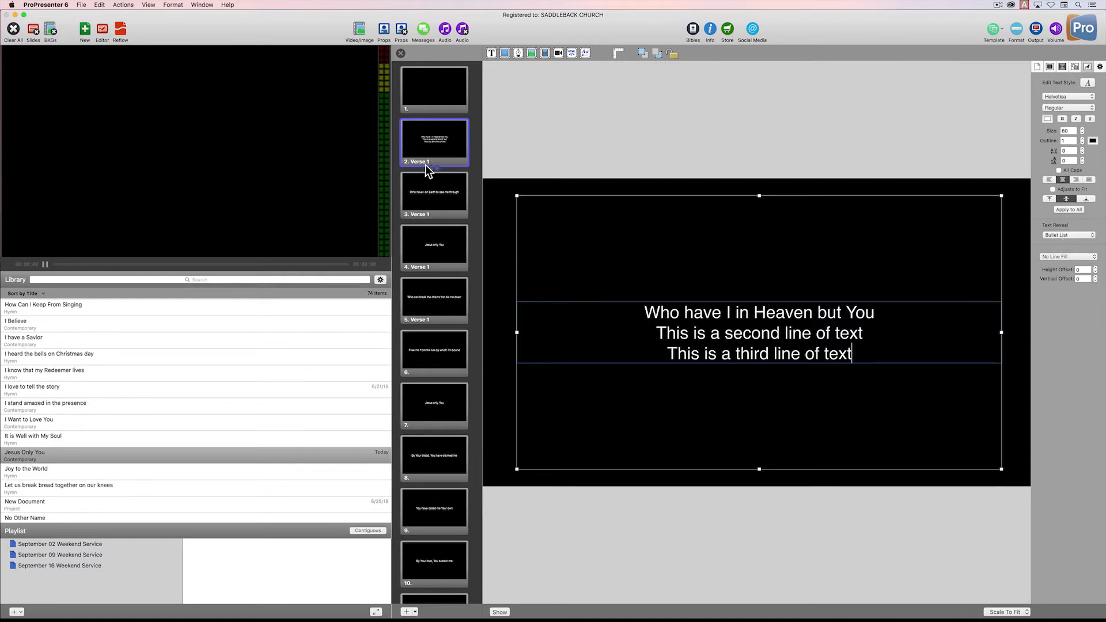
left_click(400, 53)
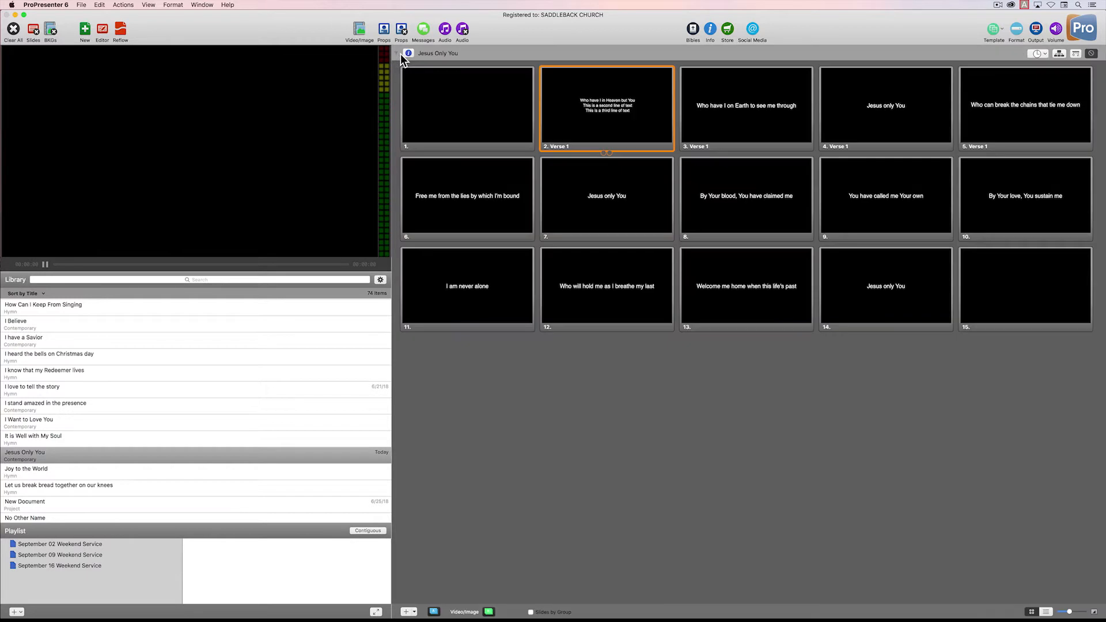
- Present the Verse 1 slide with the three-line text, revealing its lines one at a time on the output
left_click(607, 99)
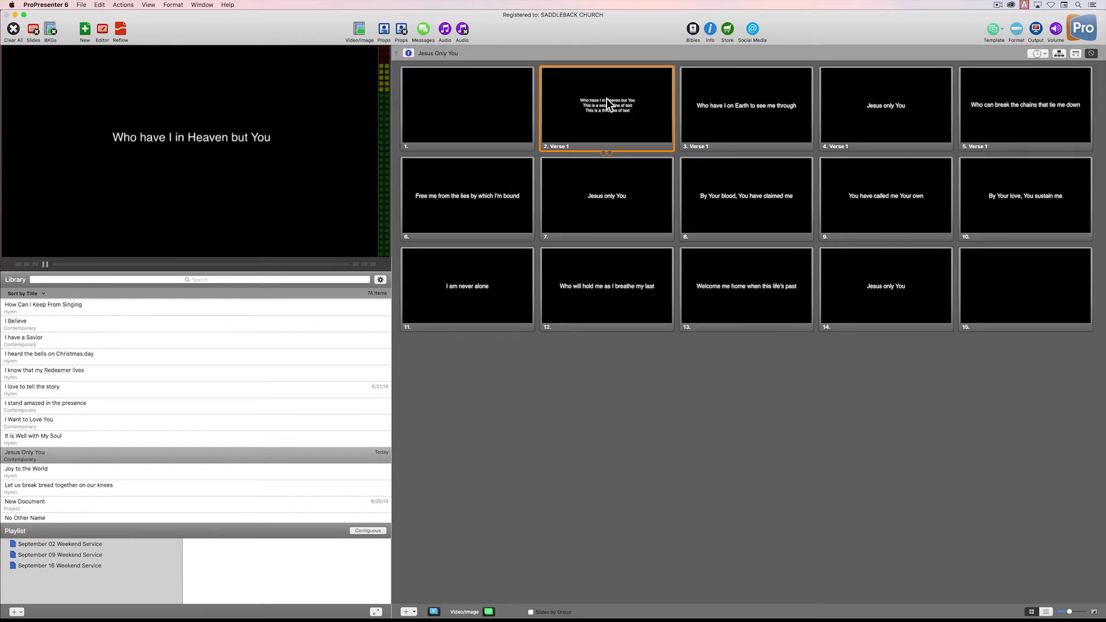
left_click(611, 108)
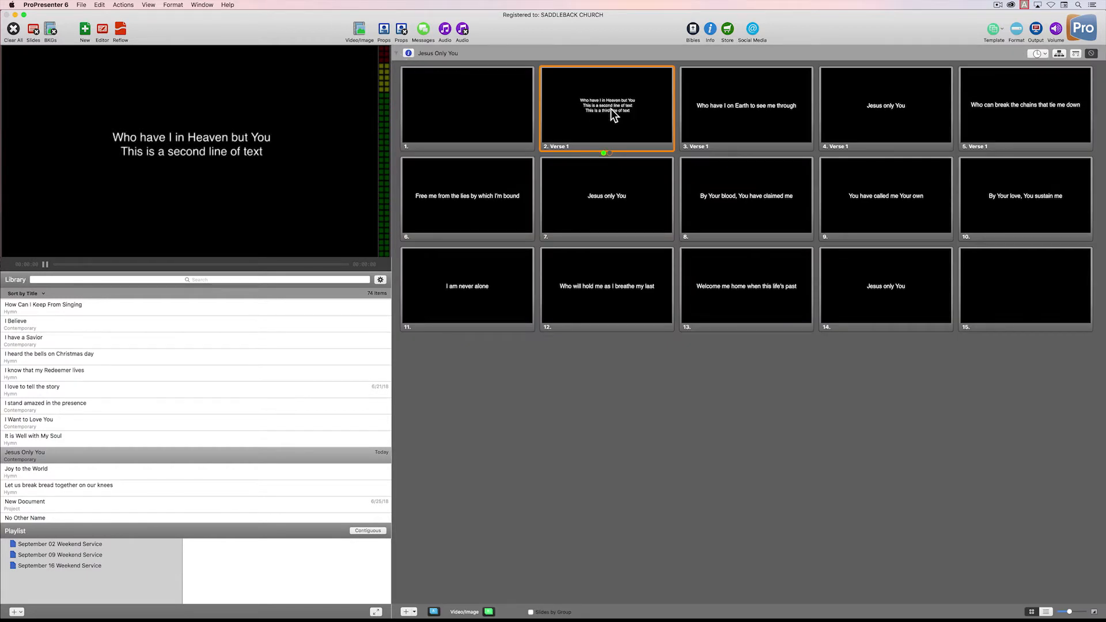
left_click(611, 109)
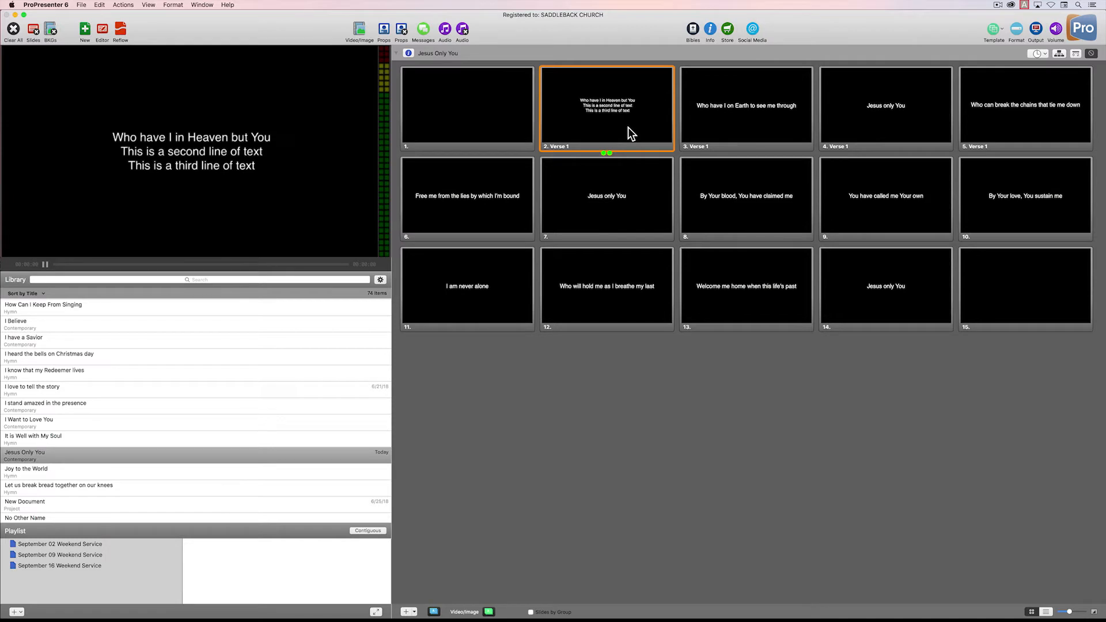
- Clear the three-line slide from the live output and reopen that Verse 1 slide in the slide editor
left_click(32, 32)
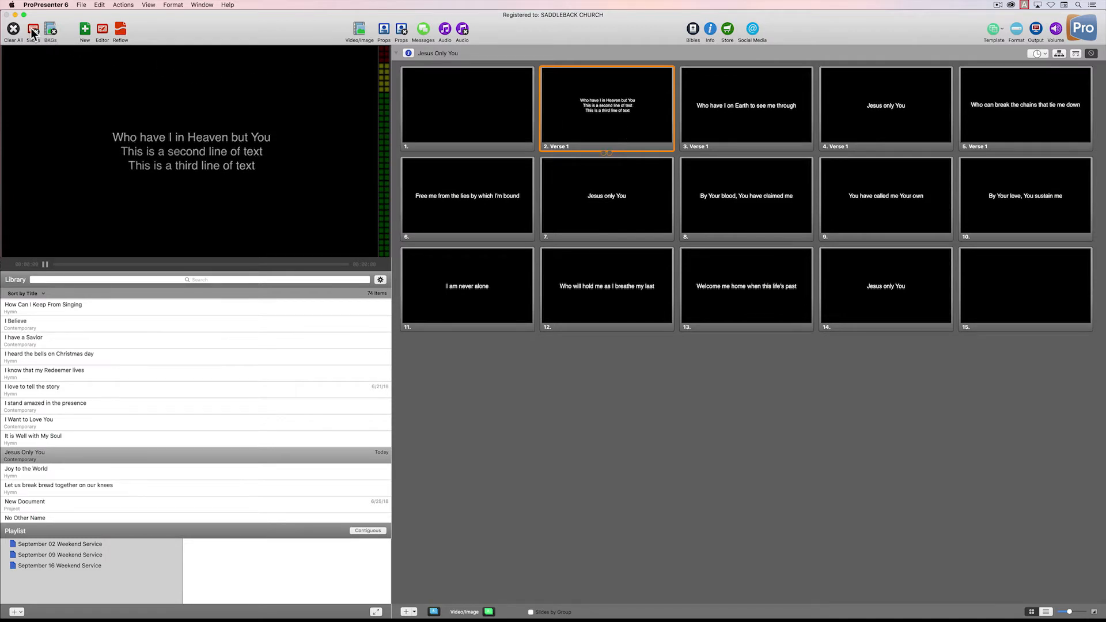
right_click(597, 102)
left_click(637, 115)
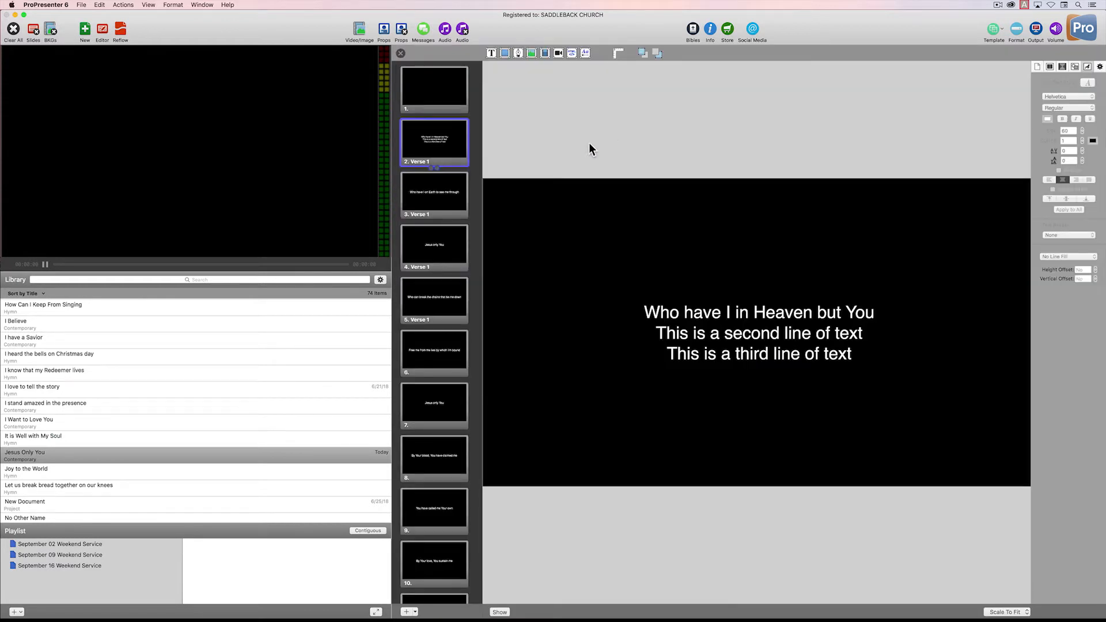
- Add a second text element to slide 3 reading "This is an additional line of text"
left_click(430, 188)
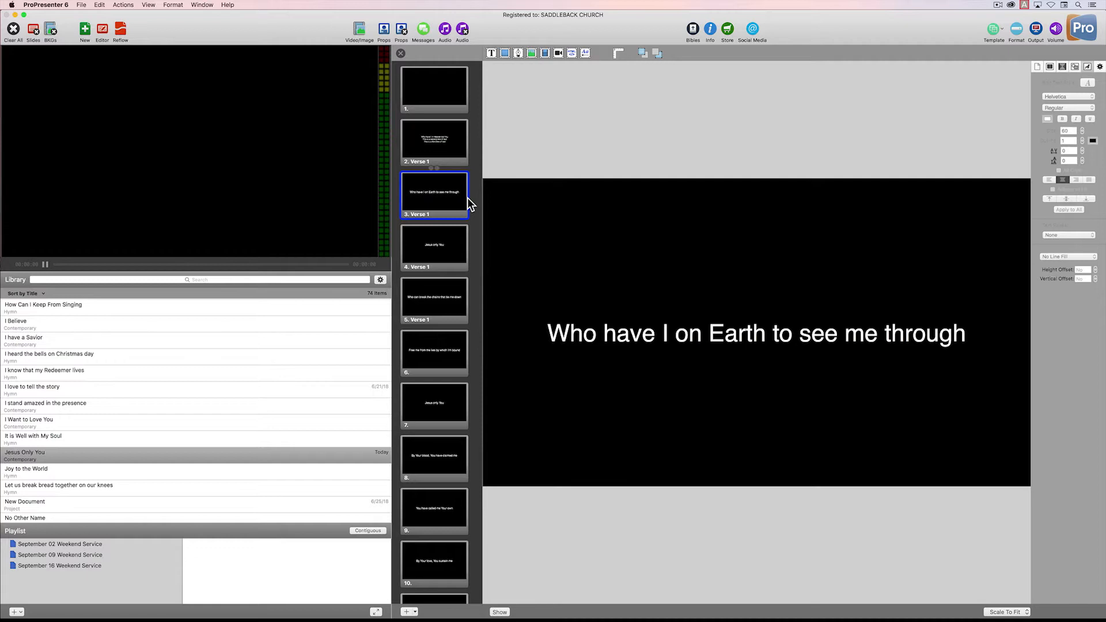
left_click(491, 52)
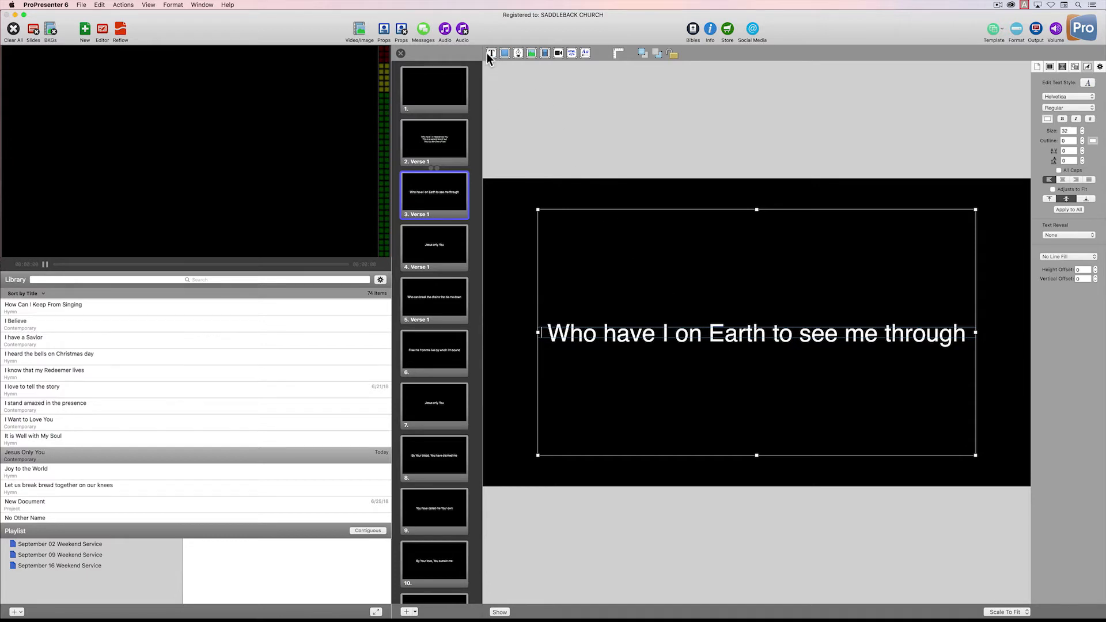
left_click_drag(617, 254, 605, 223)
double_click(554, 300)
type("This is an additional line of text")
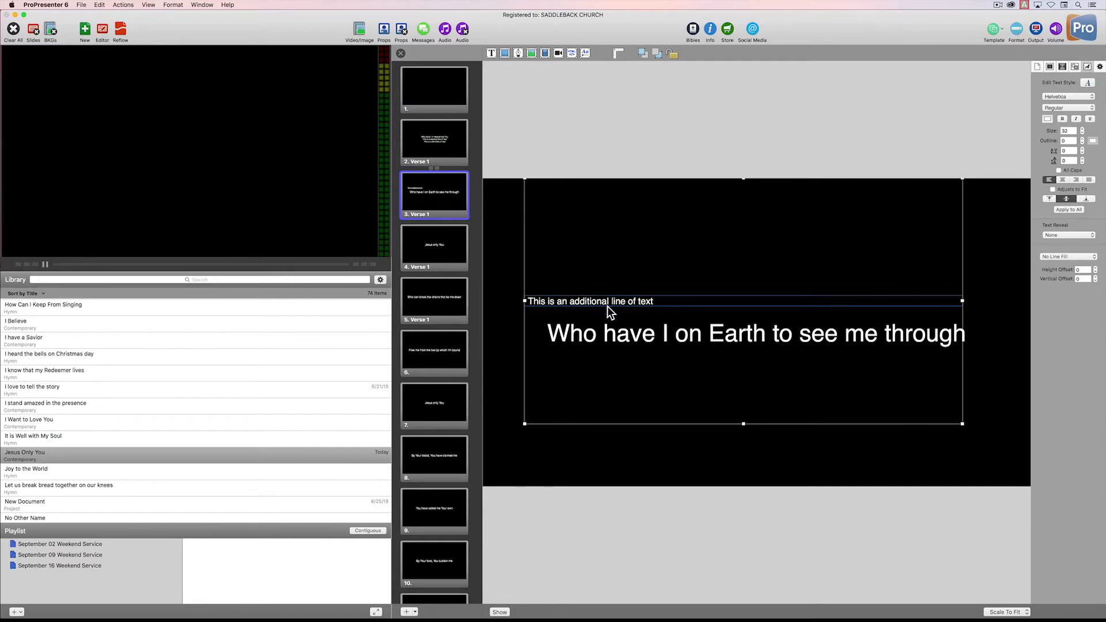
- Move the additional text to slide 3's upper-left area and the original lyric line toward its lower right
left_click_drag(605, 258, 584, 226)
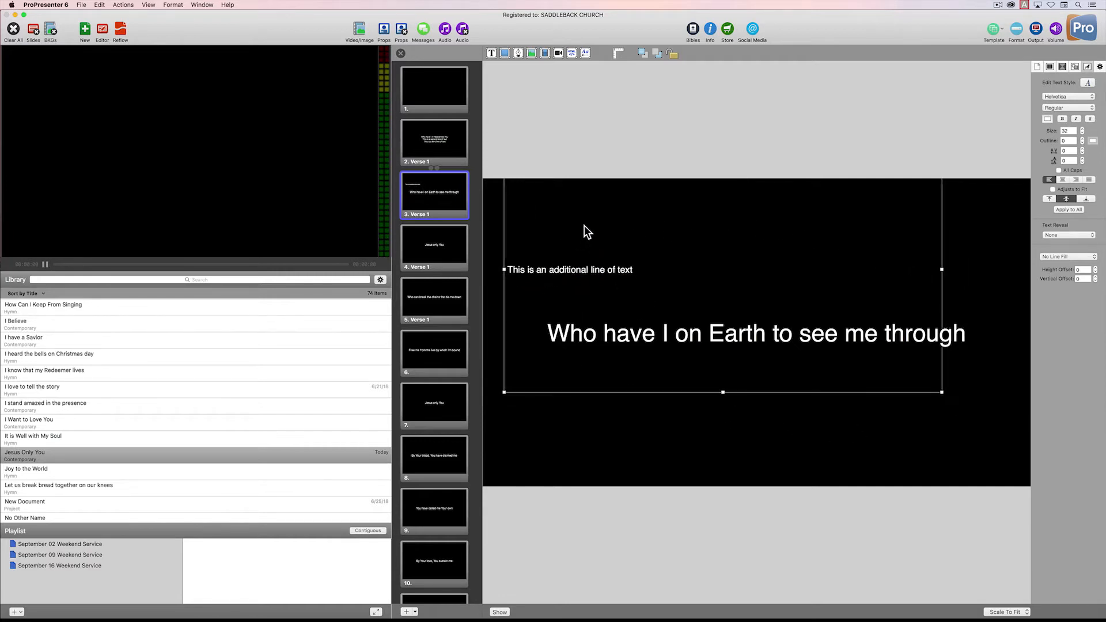
left_click(957, 288)
left_click_drag(830, 264, 805, 223)
left_click(974, 353)
left_click_drag(958, 394, 934, 415)
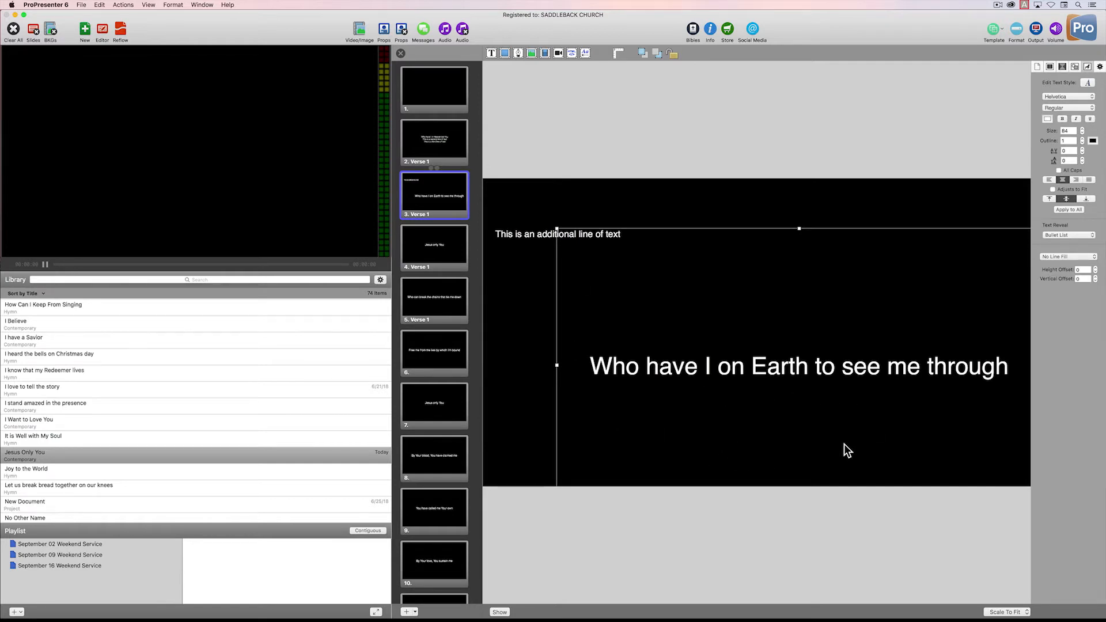
- Add a rectangle shape to slide 4 and place it above and left of the "Jesus only You" lyric
left_click(453, 251)
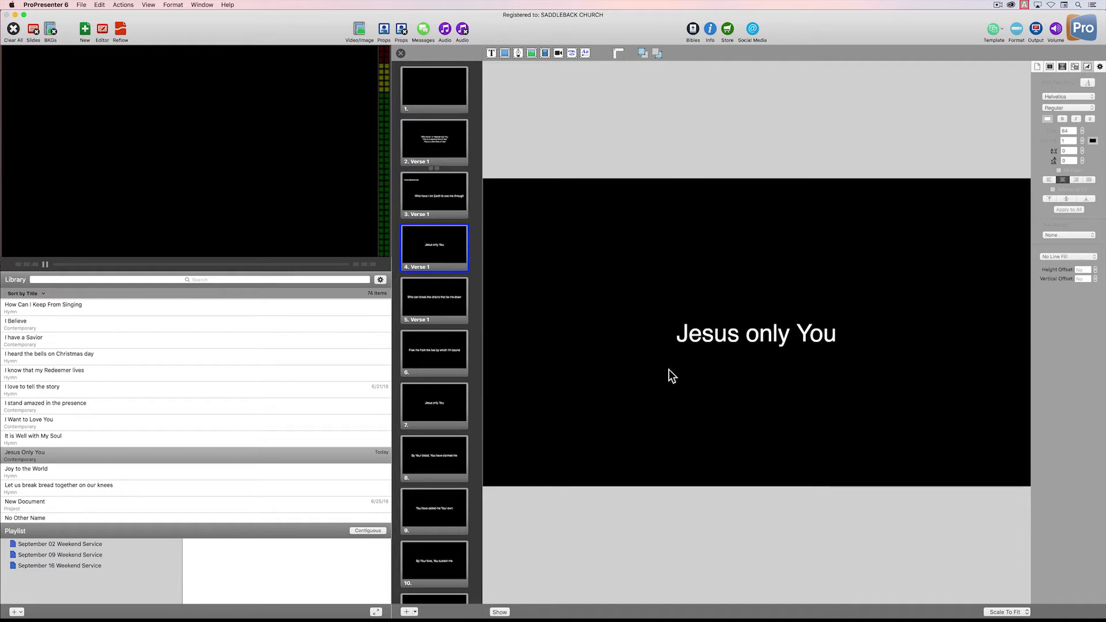
left_click(505, 53)
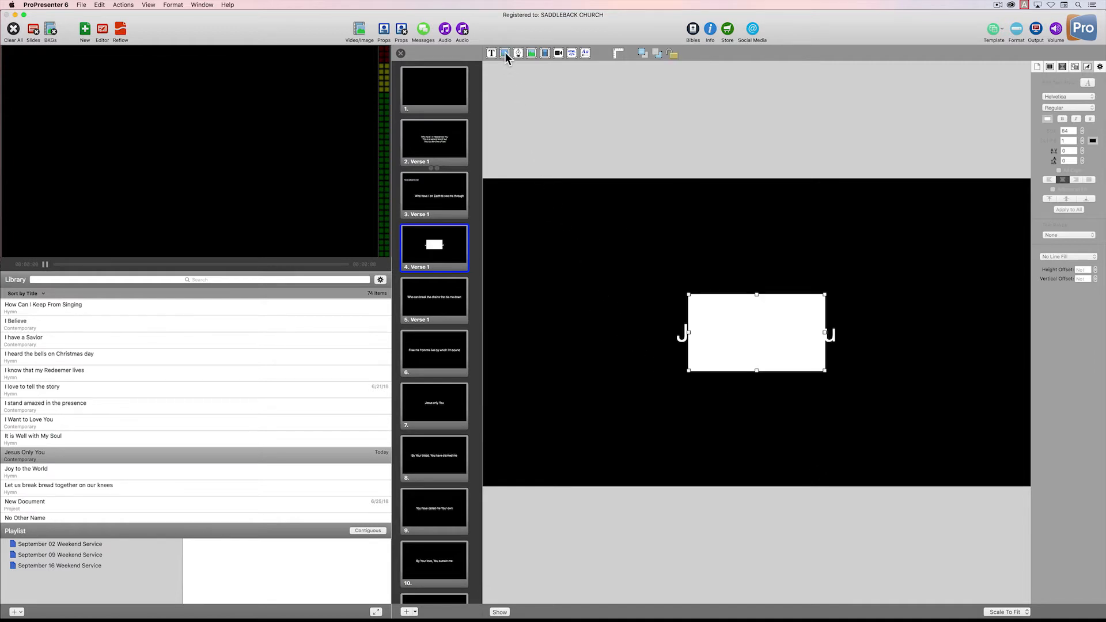
left_click_drag(745, 329, 638, 267)
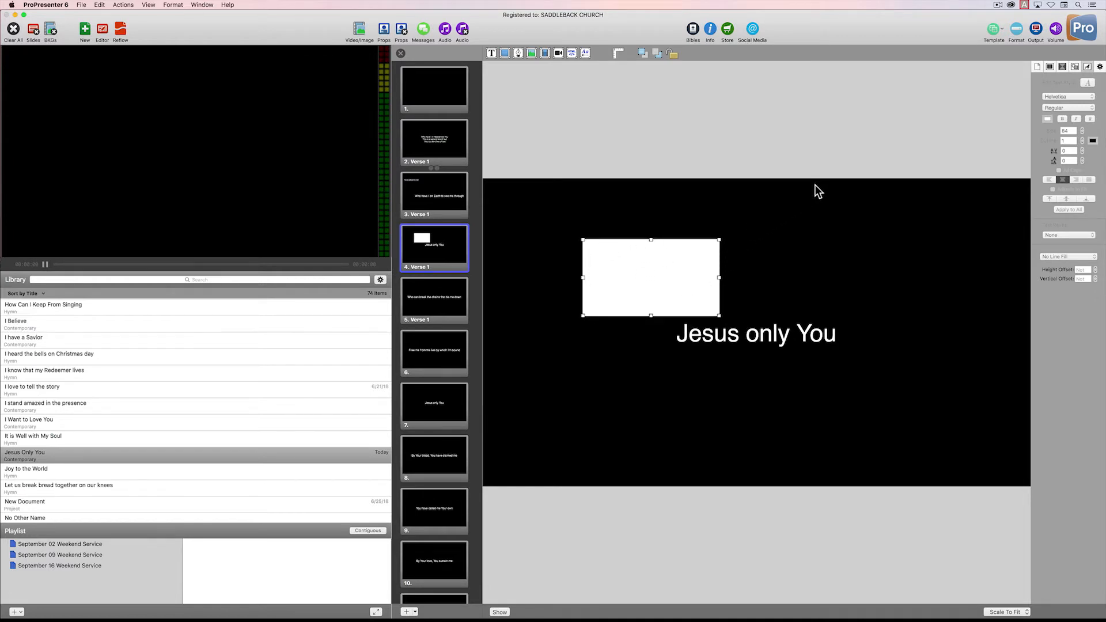
- Change the rectangle's fill color to Orchid and close the color picker
left_click(1075, 67)
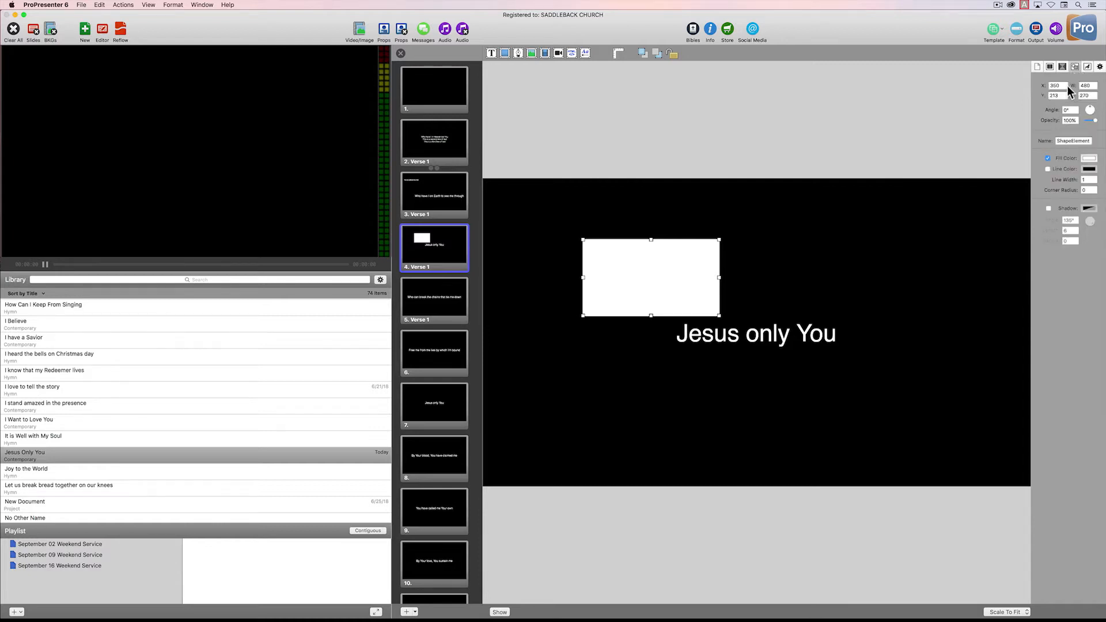
left_click(1089, 158)
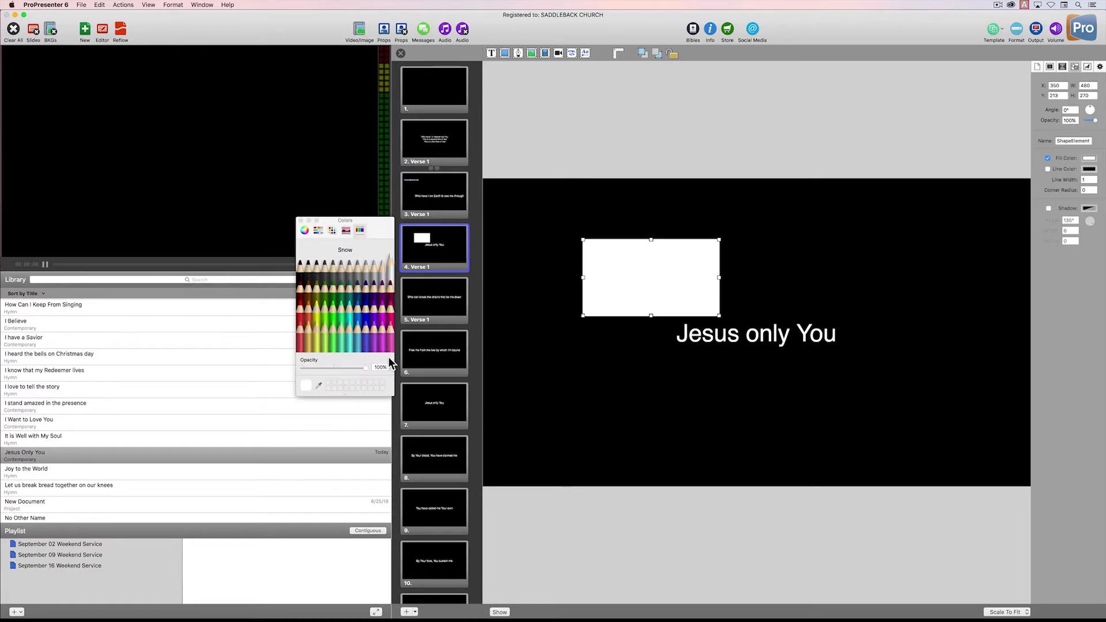
left_click(366, 338)
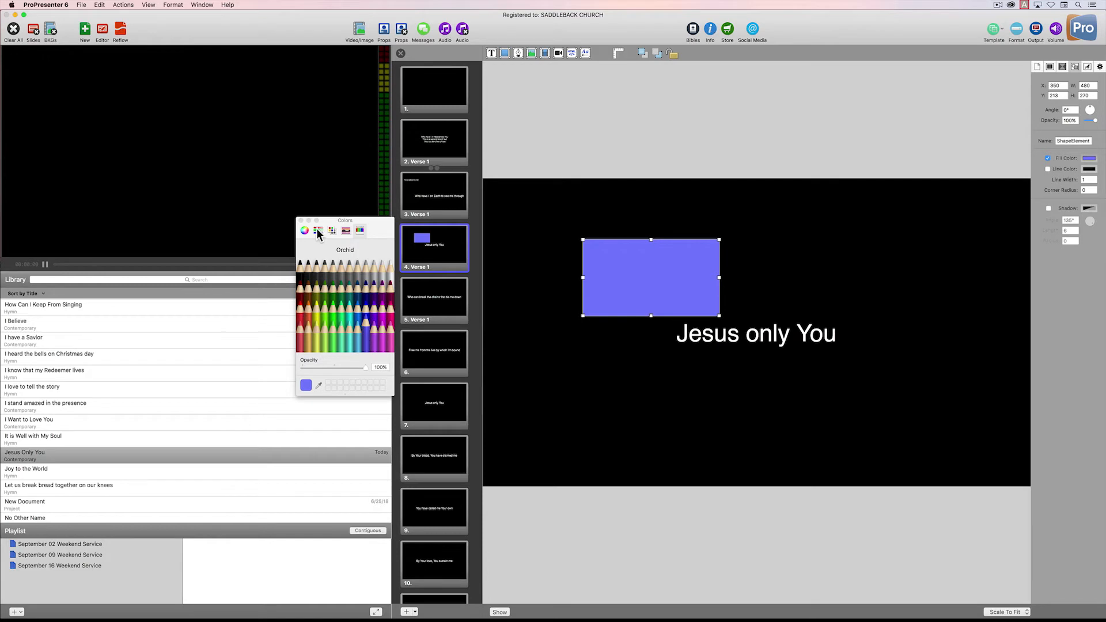
left_click(300, 220)
- Stretch the rectangle over the whole of slide 4 and set its size to 1920 wide by 1080 high
left_click_drag(677, 282, 575, 217)
left_click_drag(621, 255, 1037, 484)
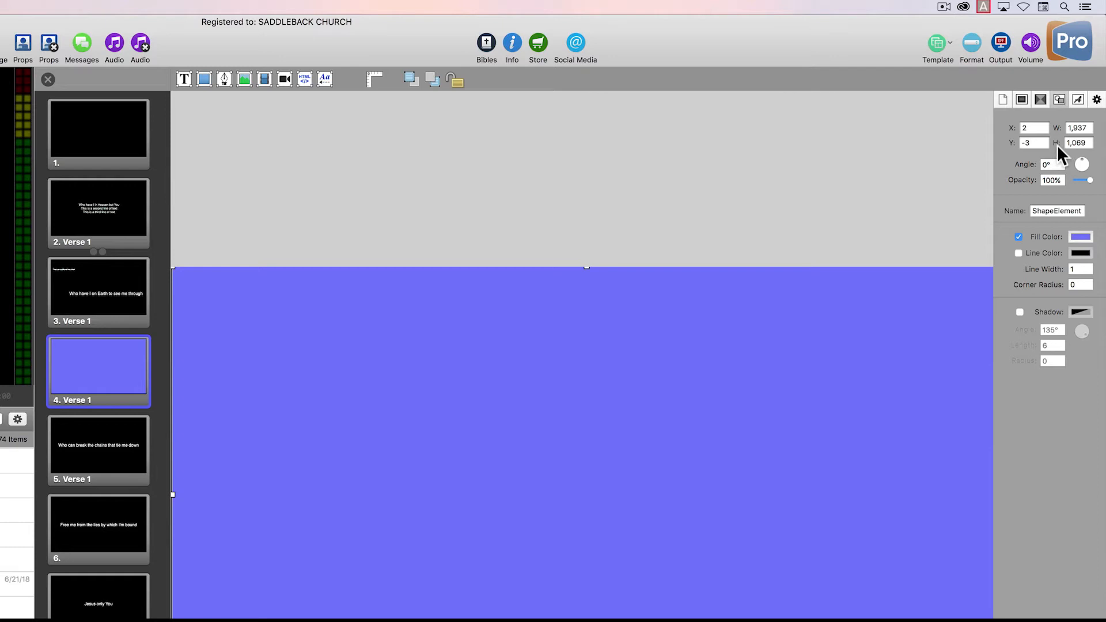
left_click_drag(1090, 128, 1057, 127)
type("1920")
key("Return")
left_click_drag(1068, 144, 1101, 145)
type("1080")
key("Return")
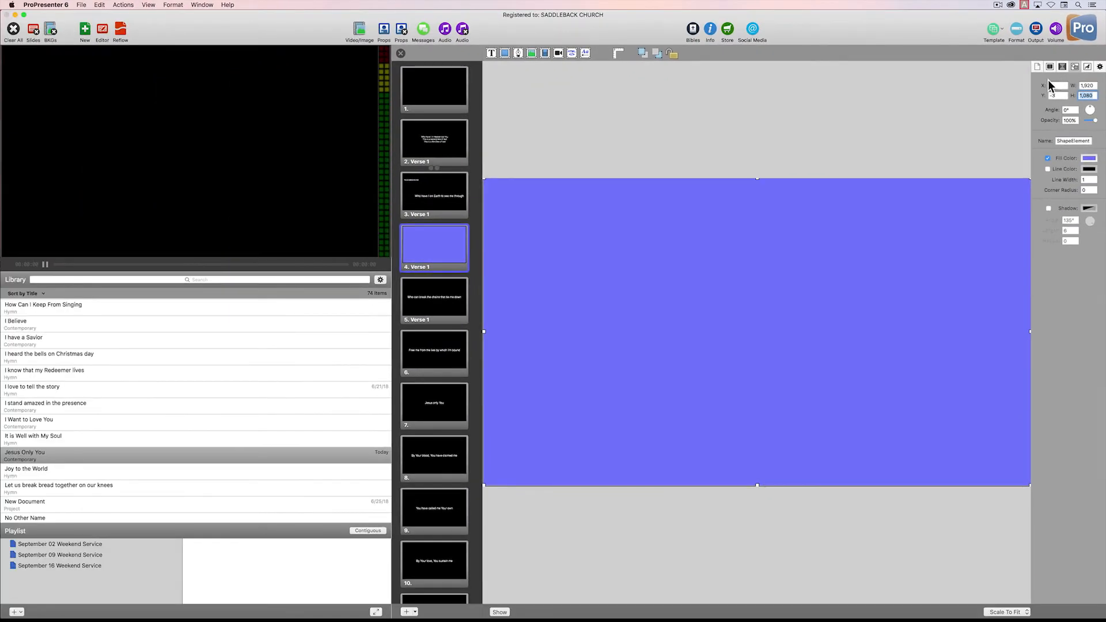
- Set the rectangle's position to X 0 and Y 0
double_click(1058, 85)
type("0")
key("Return")
double_click(1056, 96)
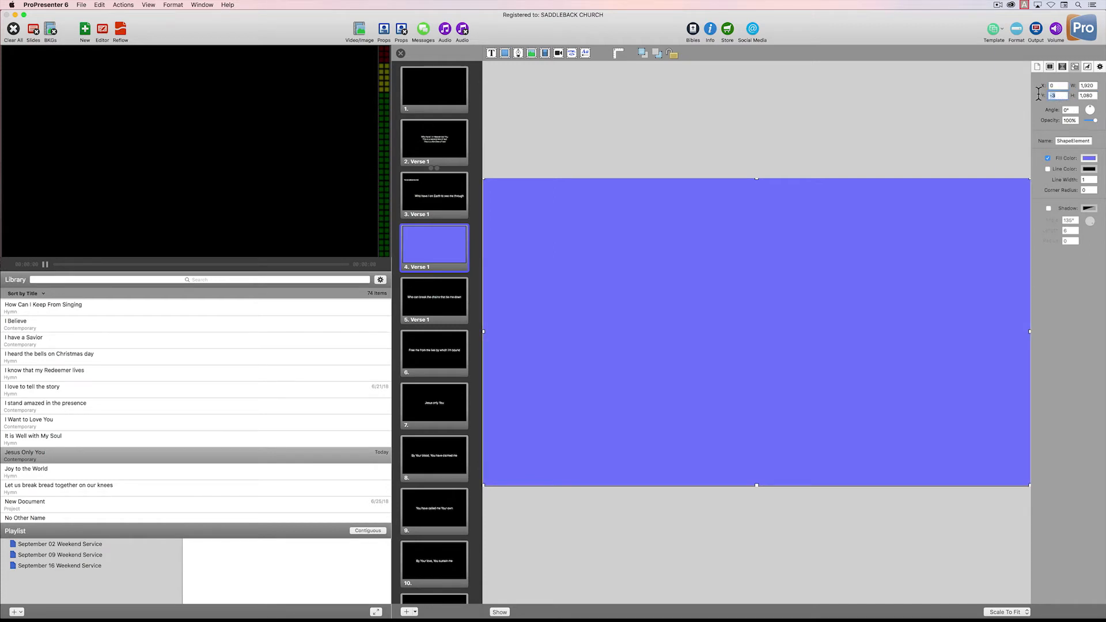
type("0")
key("Return")
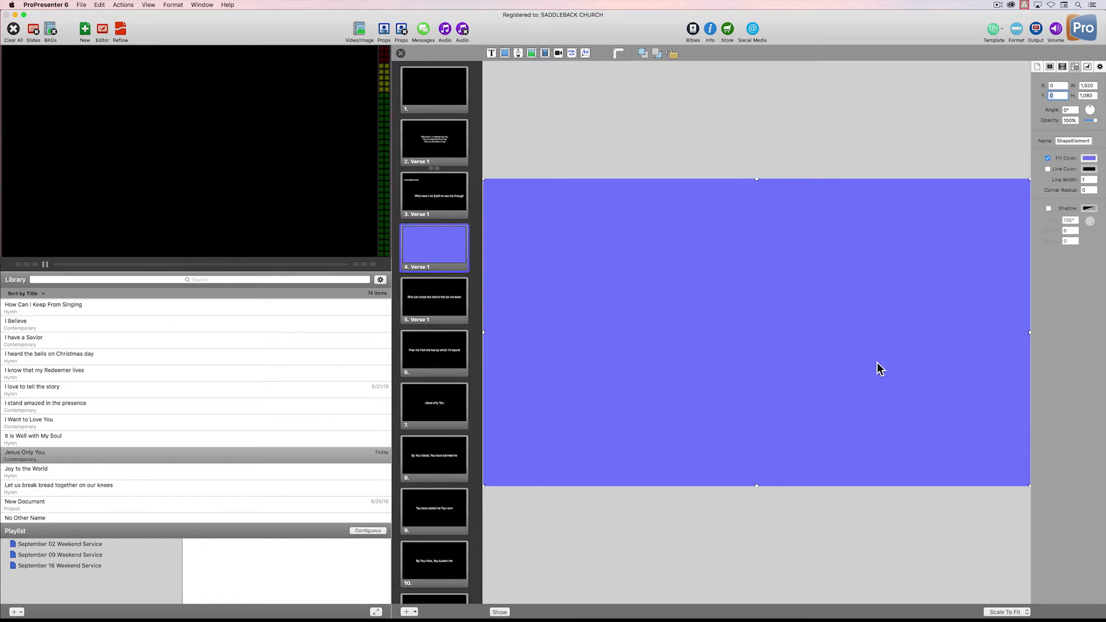
- Reorder the rectangle behind the lyric text on slide 4, and demonstrate bringing it forward and sending it backward again
left_click(1049, 67)
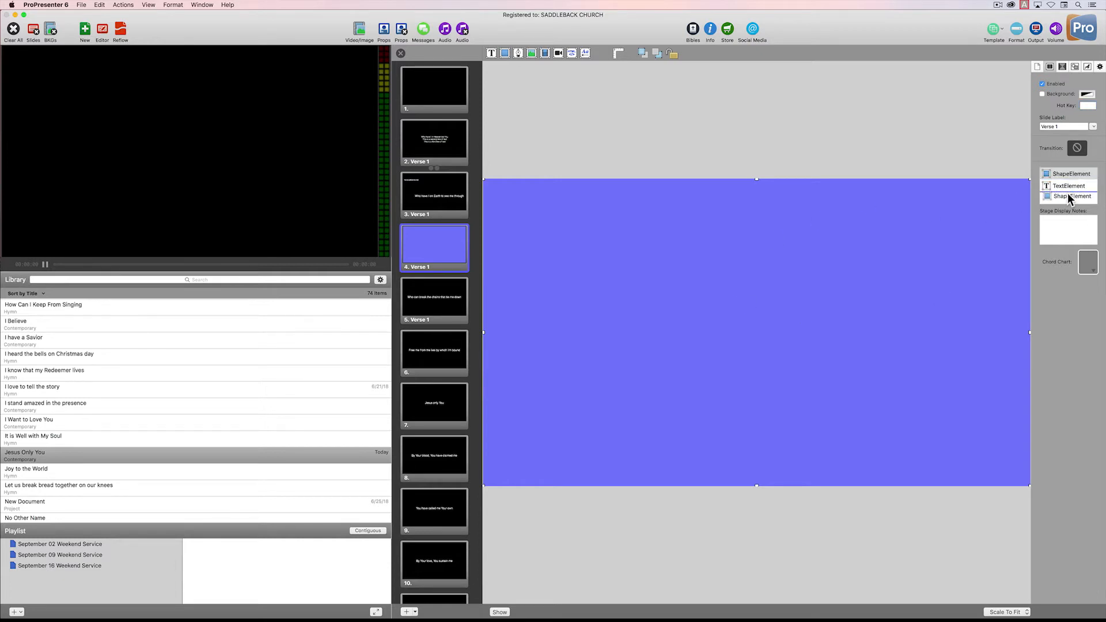
left_click_drag(1068, 191, 1067, 191)
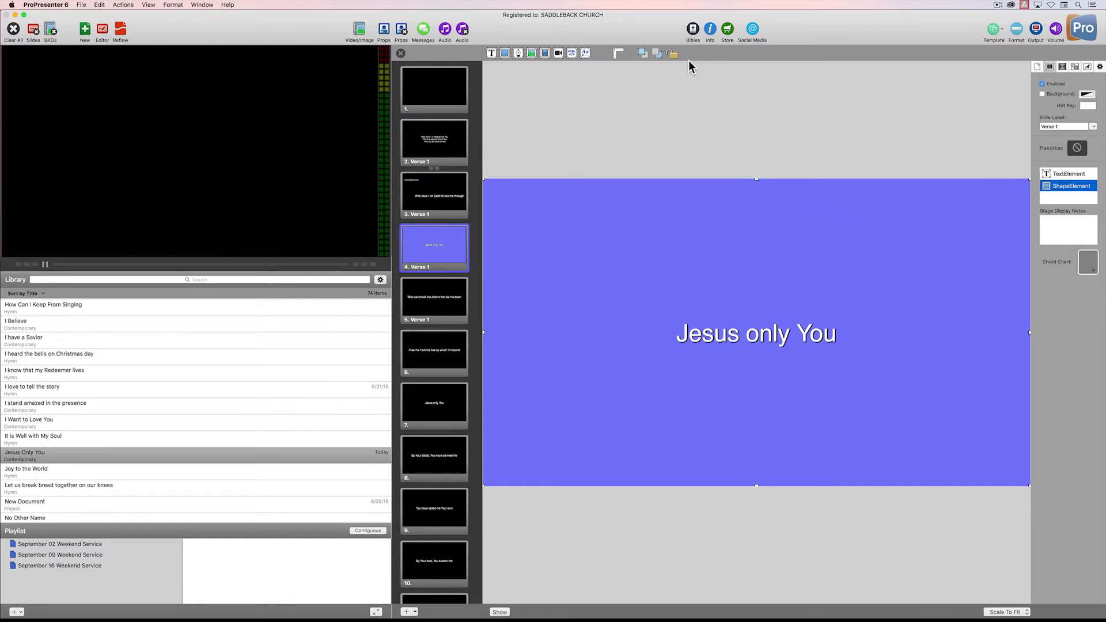
left_click(643, 54)
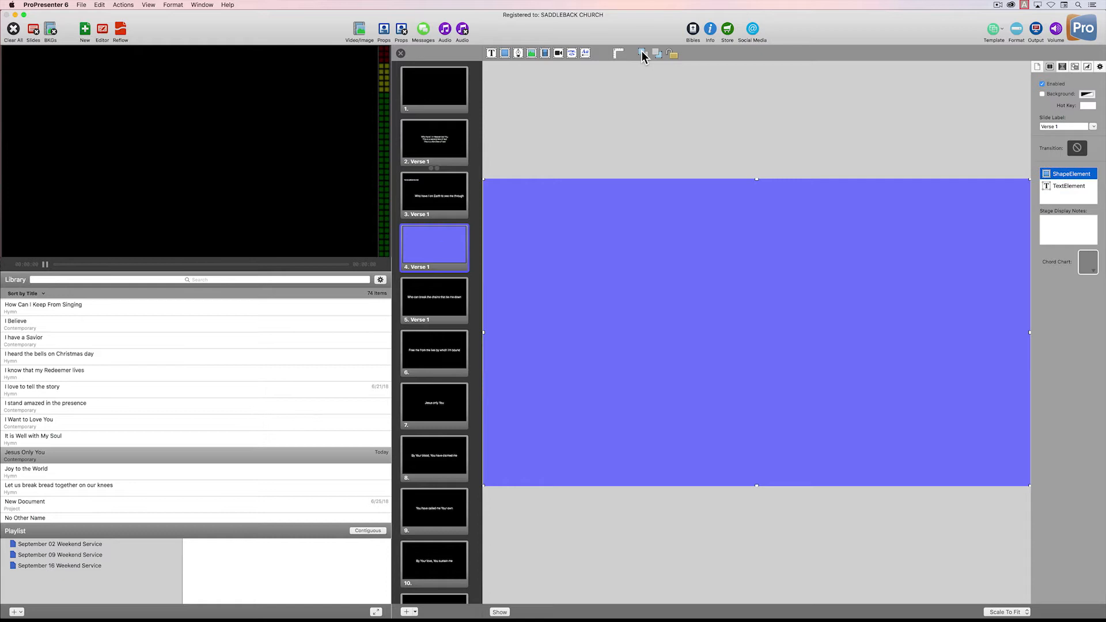
left_click(658, 52)
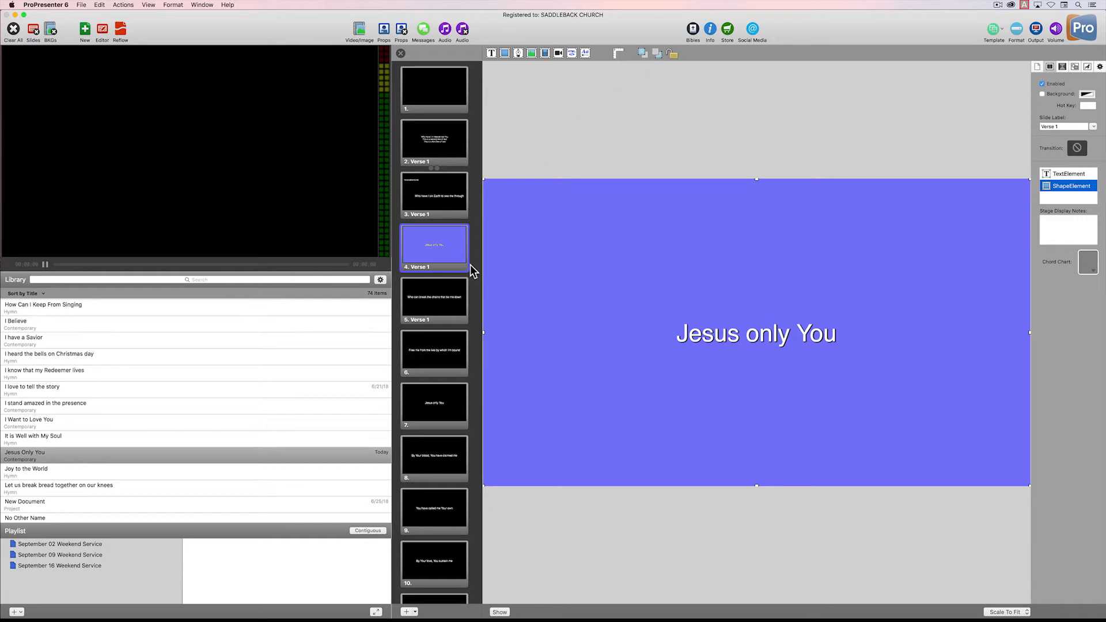
- Draw a small looped Bezier path above the lyric line on slide 5, and delete it again
left_click(440, 289)
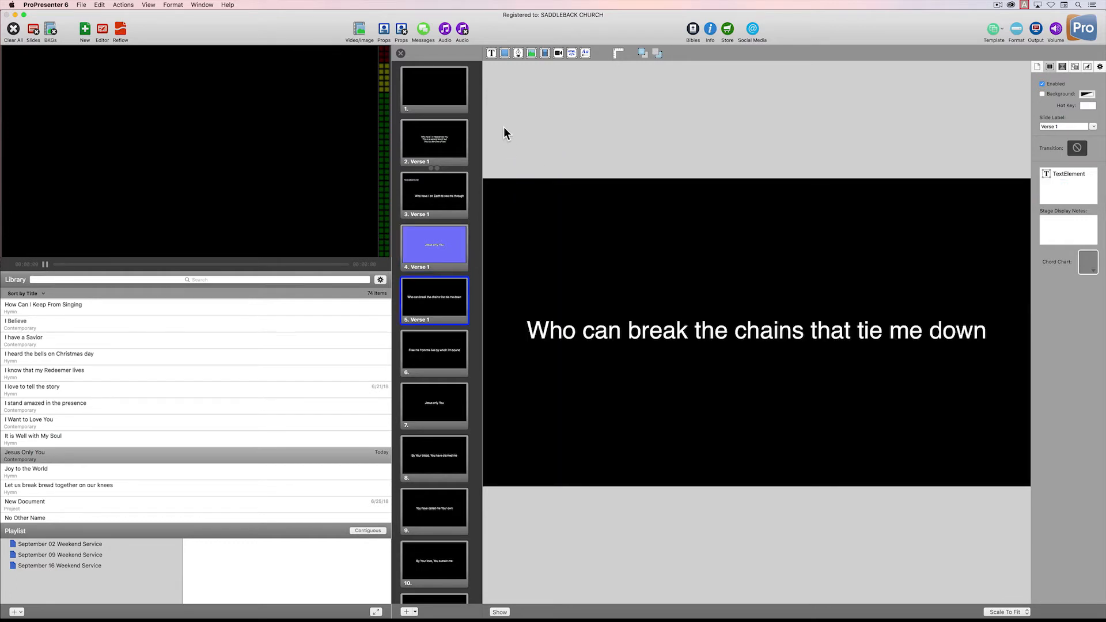
left_click(518, 52)
left_click(657, 235)
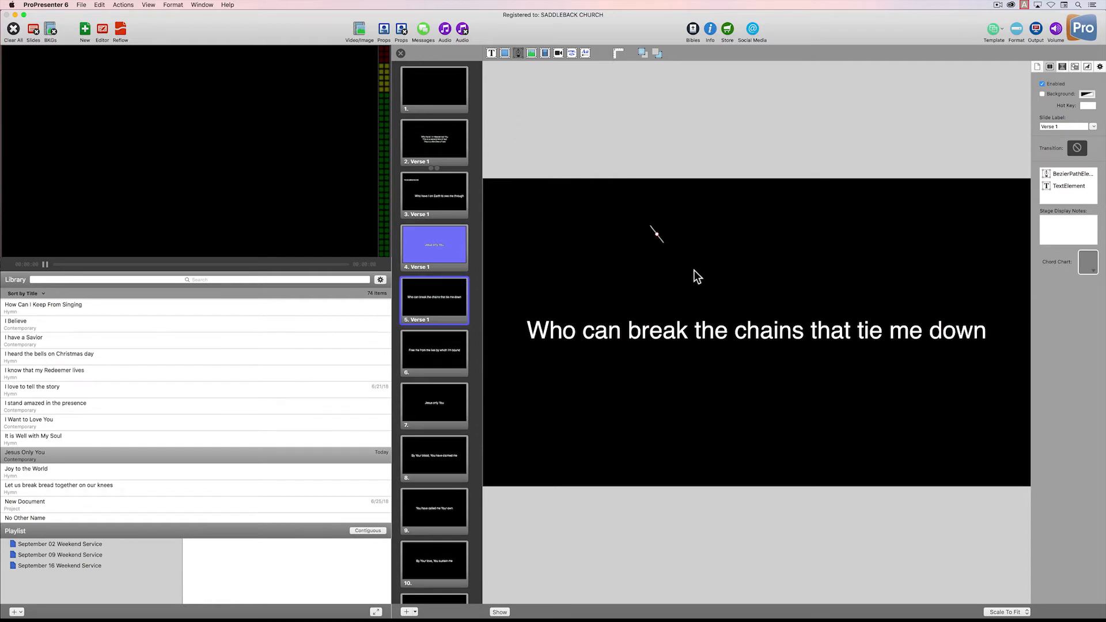
left_click_drag(659, 240, 673, 293)
left_click(658, 234)
left_click(1073, 174)
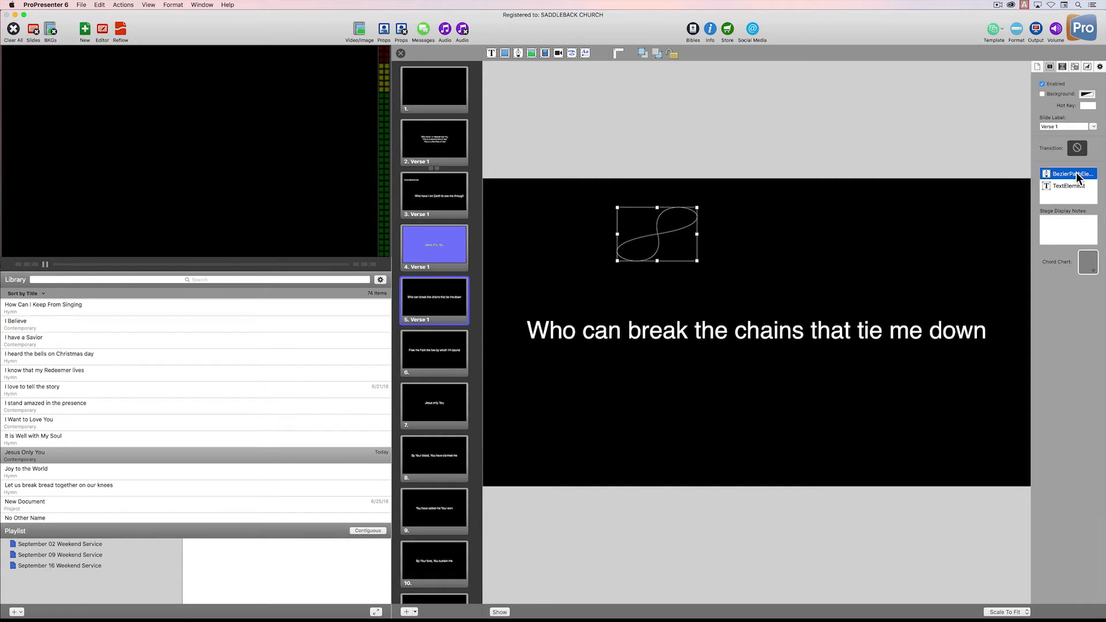
key("Delete")
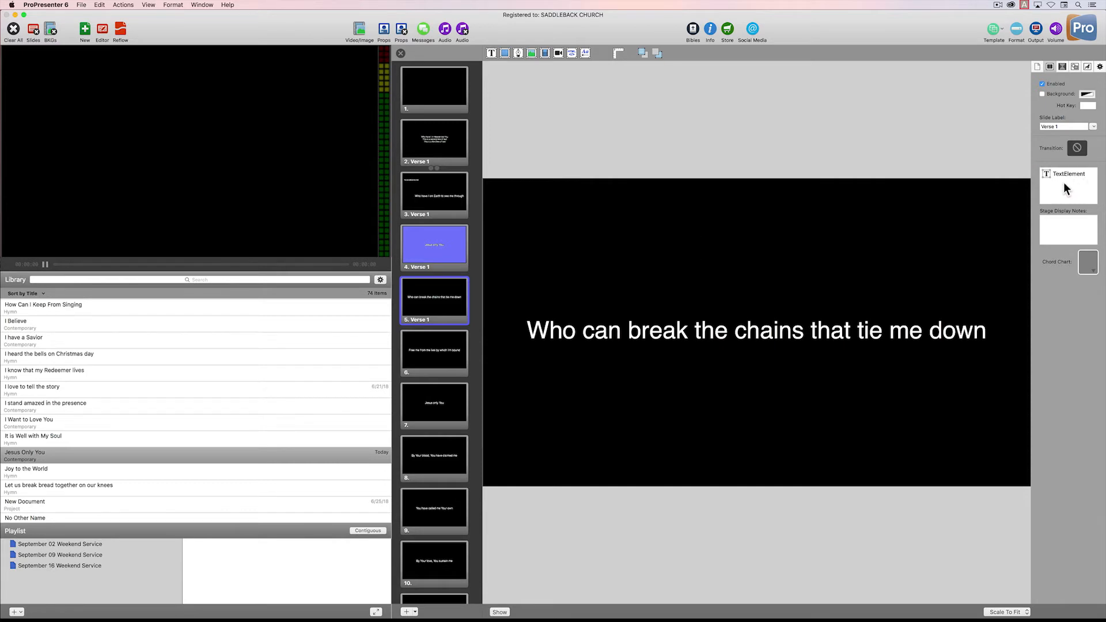
- Insert the photo IMG_0406.jpg on slide 6 and reorder it behind the lyric text
left_click(447, 344)
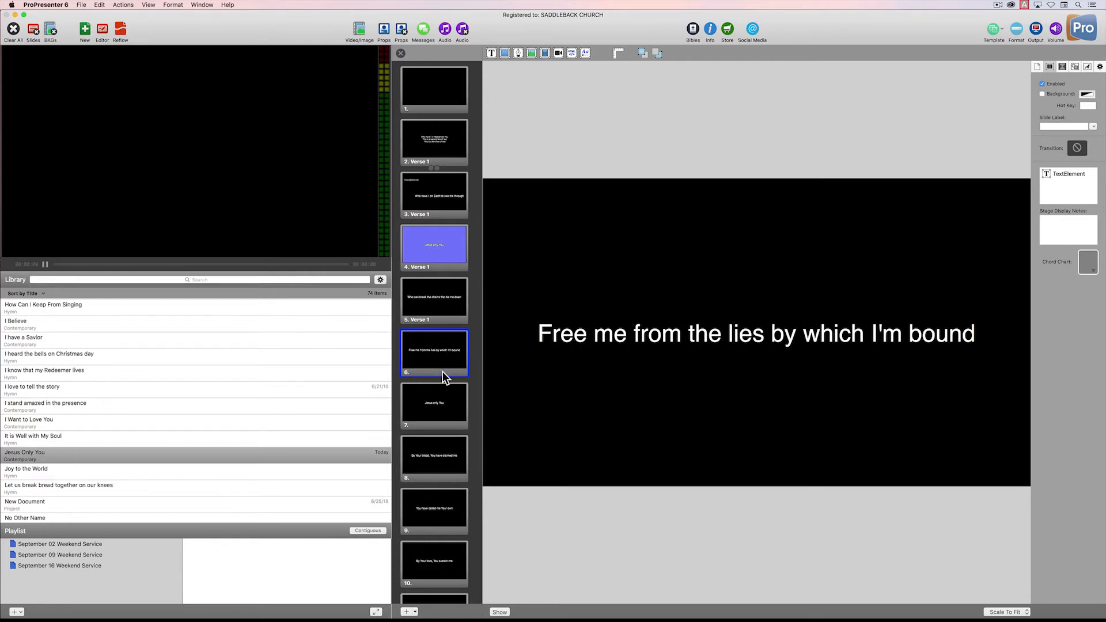
left_click(531, 53)
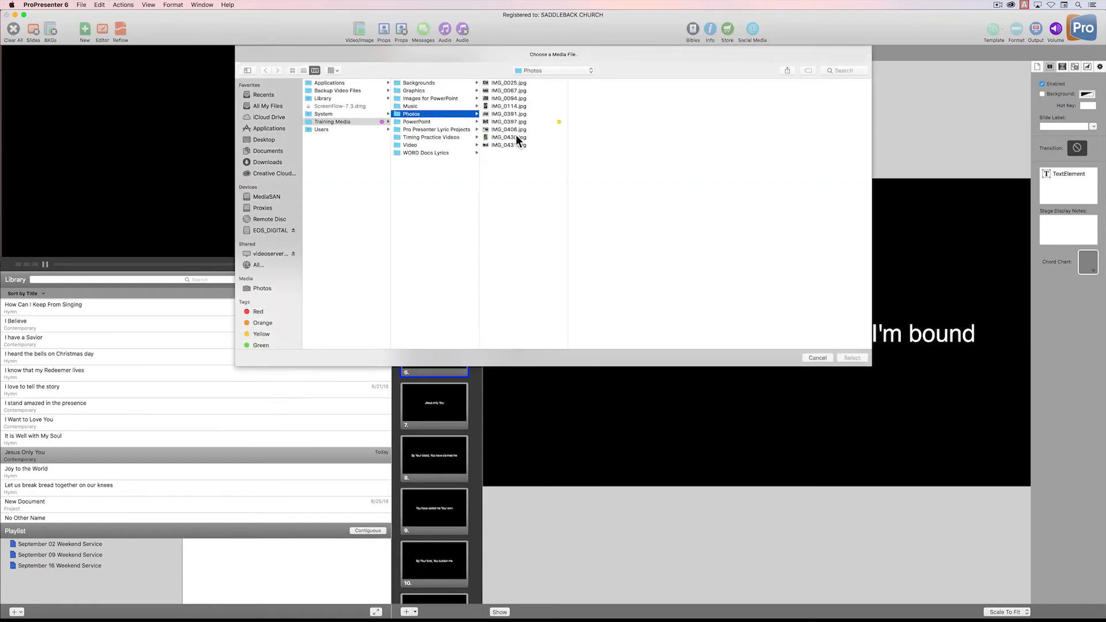
left_click(515, 129)
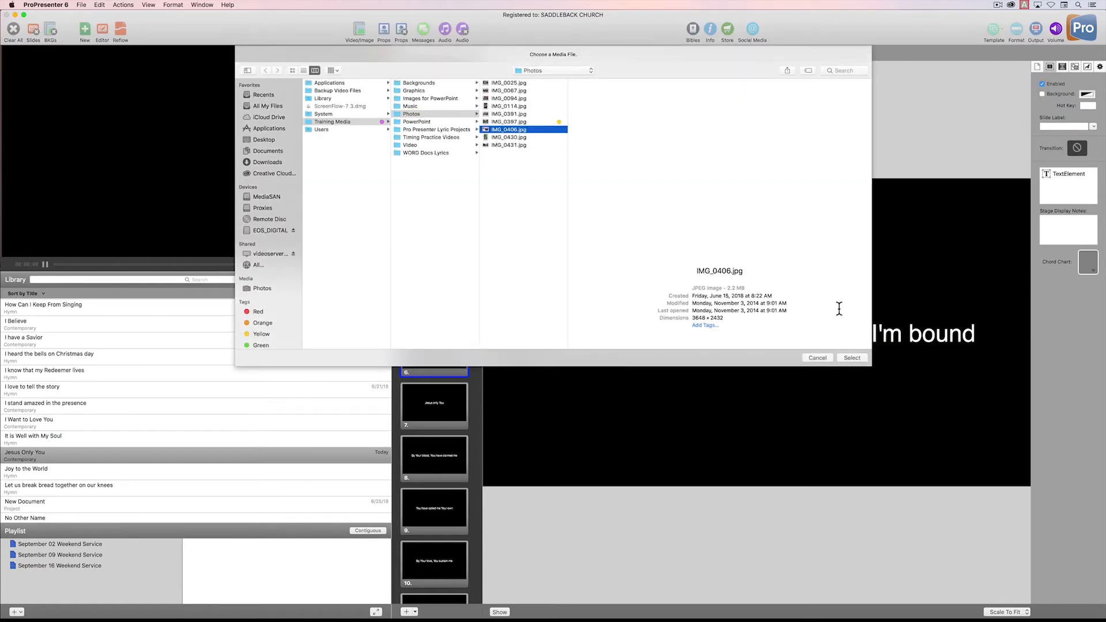
left_click(852, 358)
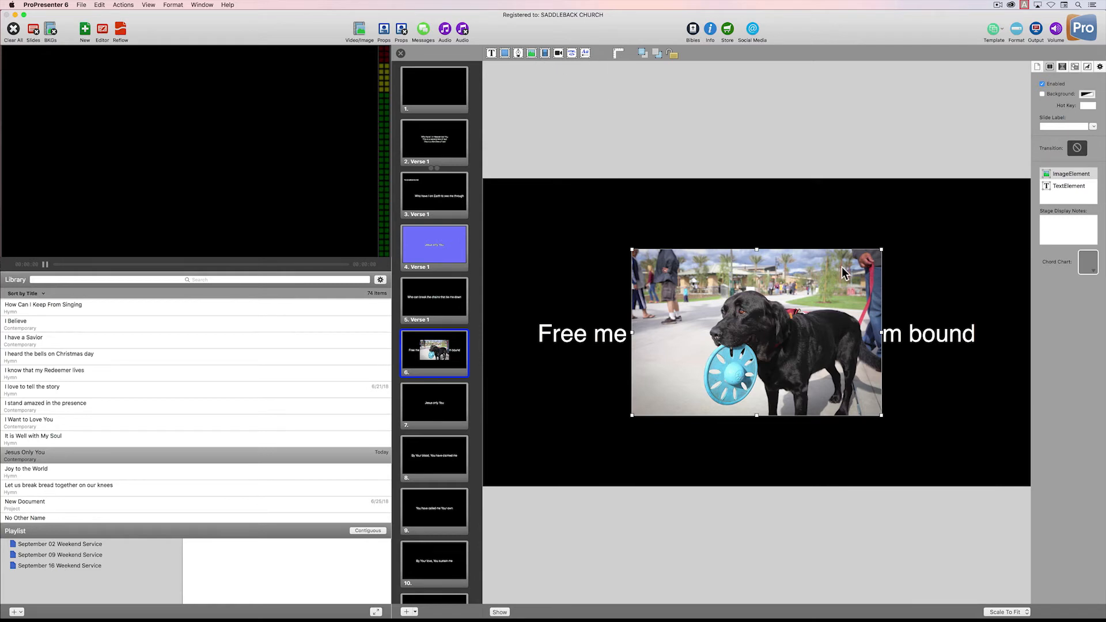
left_click_drag(1070, 174, 1065, 196)
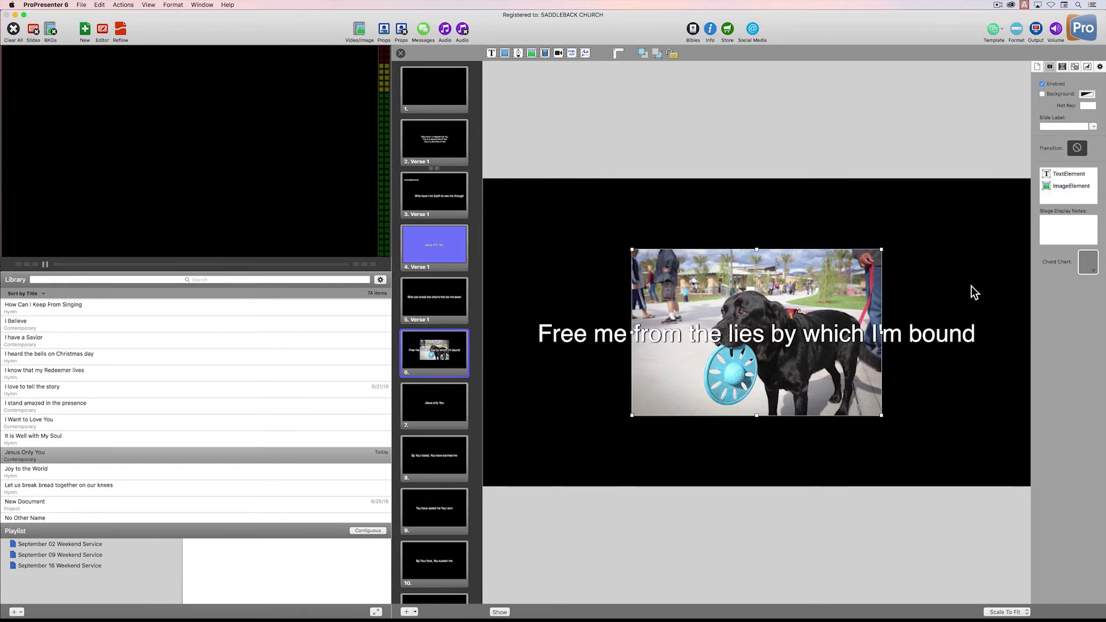
- Enlarge the dog photo on slide 6 by extending its upper-right and lower-right corners outward
left_click(1079, 186)
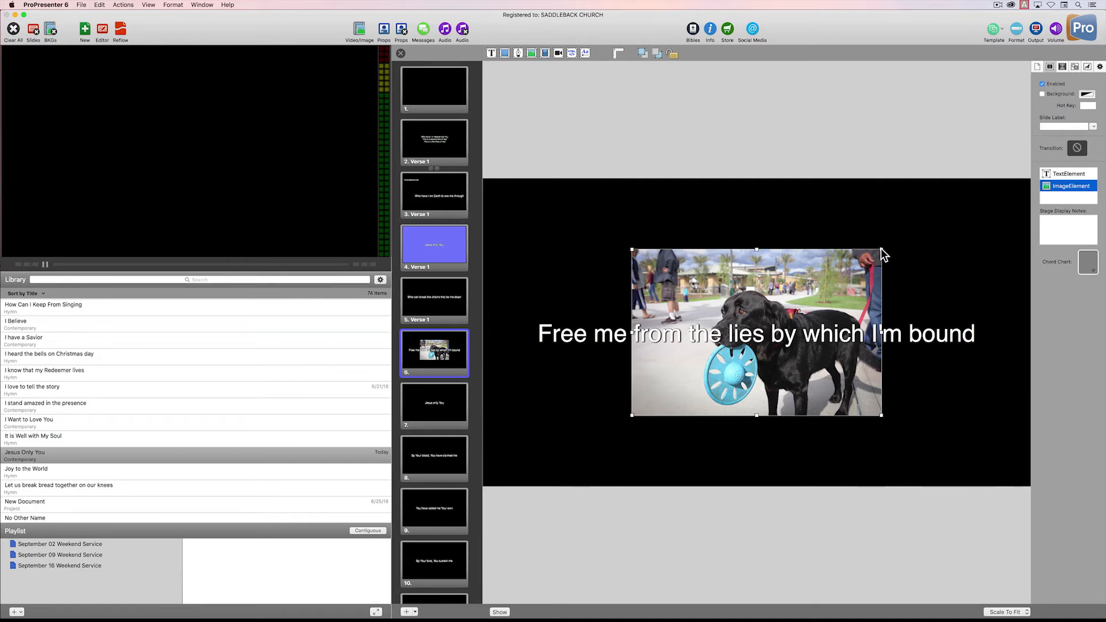
left_click_drag(881, 249, 961, 217)
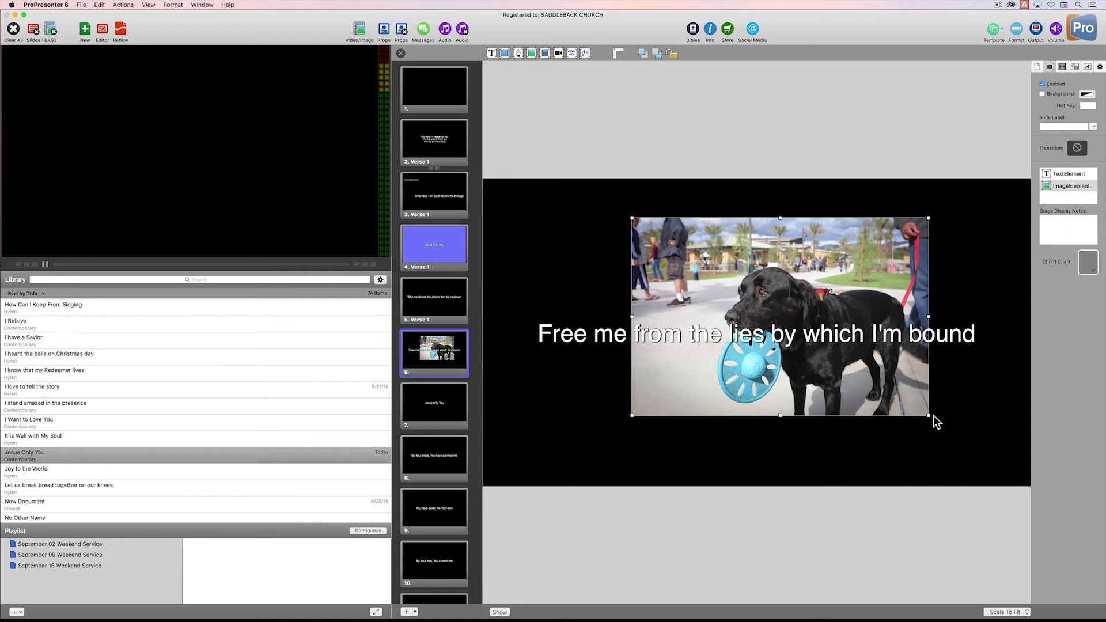
left_click_drag(930, 417, 1008, 467)
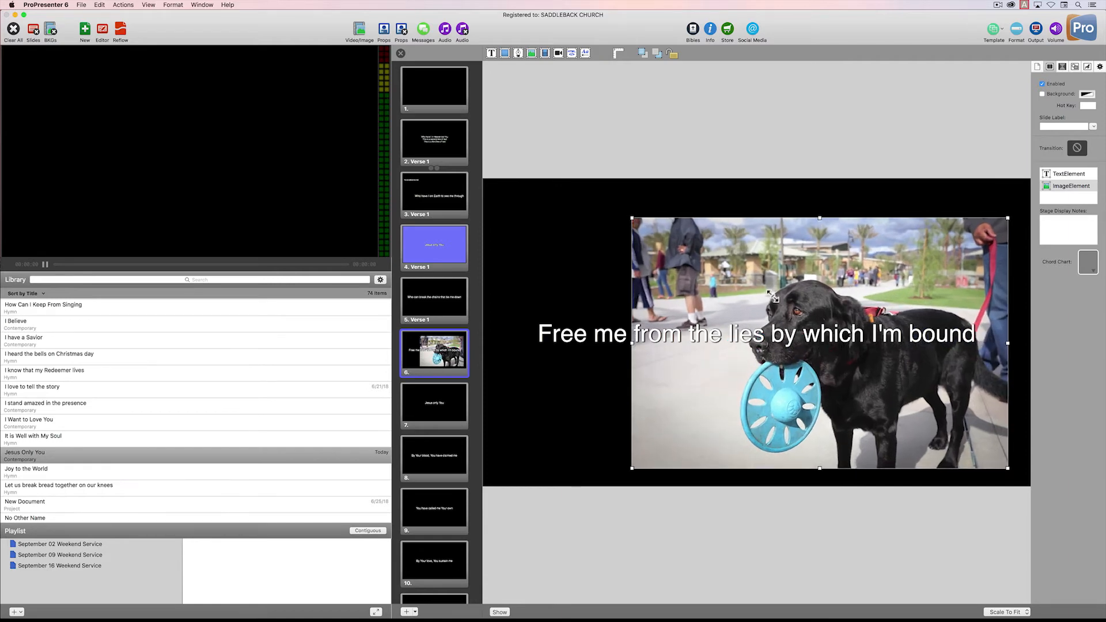
- Move slide 6's lyric line up and to the left, and the dog photo toward the slide's lower-right corner
left_click_drag(675, 254, 637, 178)
left_click(938, 365)
left_click_drag(938, 365, 953, 396)
left_click_drag(1004, 449, 1022, 465)
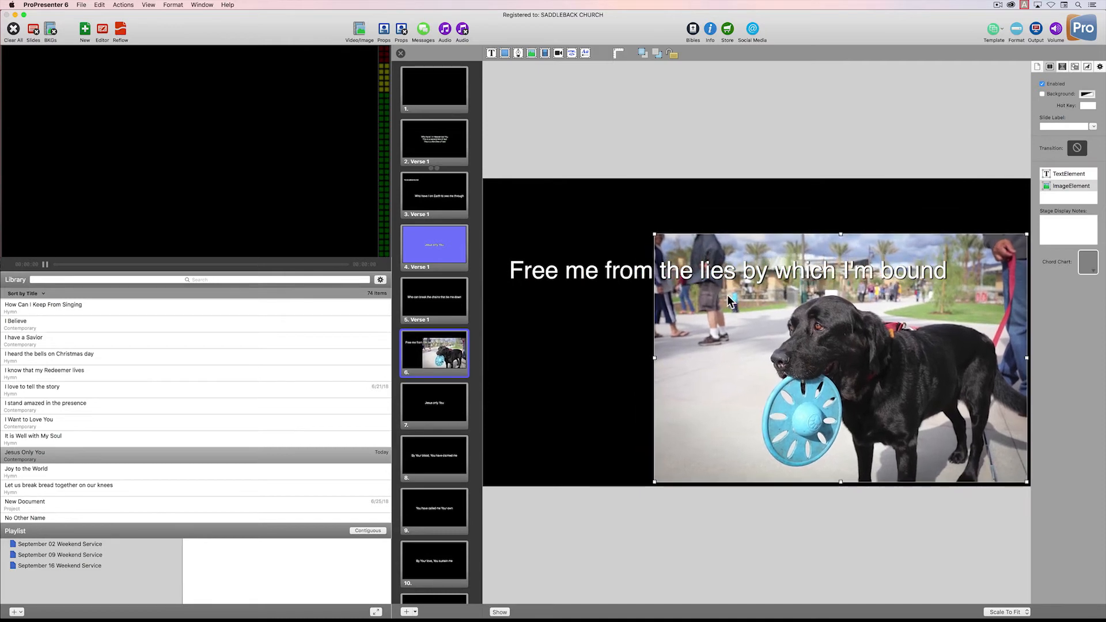
- Shrink the dog photo and fit it into slide 6's lower-right corner, with the lyric line slightly lower
left_click_drag(654, 481, 772, 426)
left_click_drag(864, 356, 866, 383)
left_click_drag(990, 378, 991, 429)
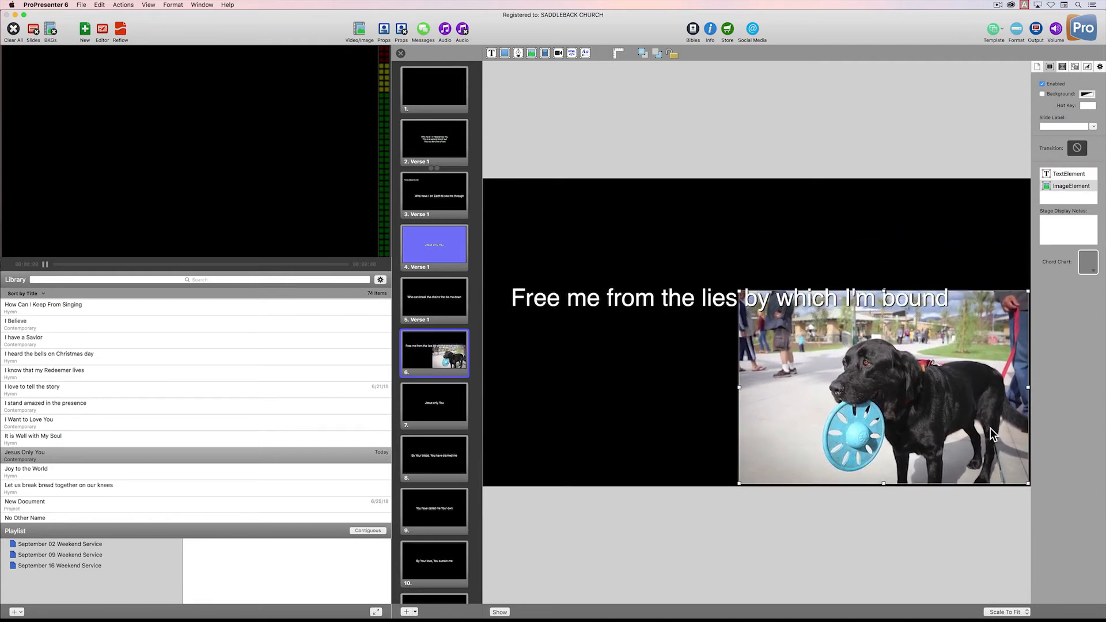
- Move slide 6's lyric line up and slightly right so it sits above the dog photo
left_click_drag(562, 282, 584, 254)
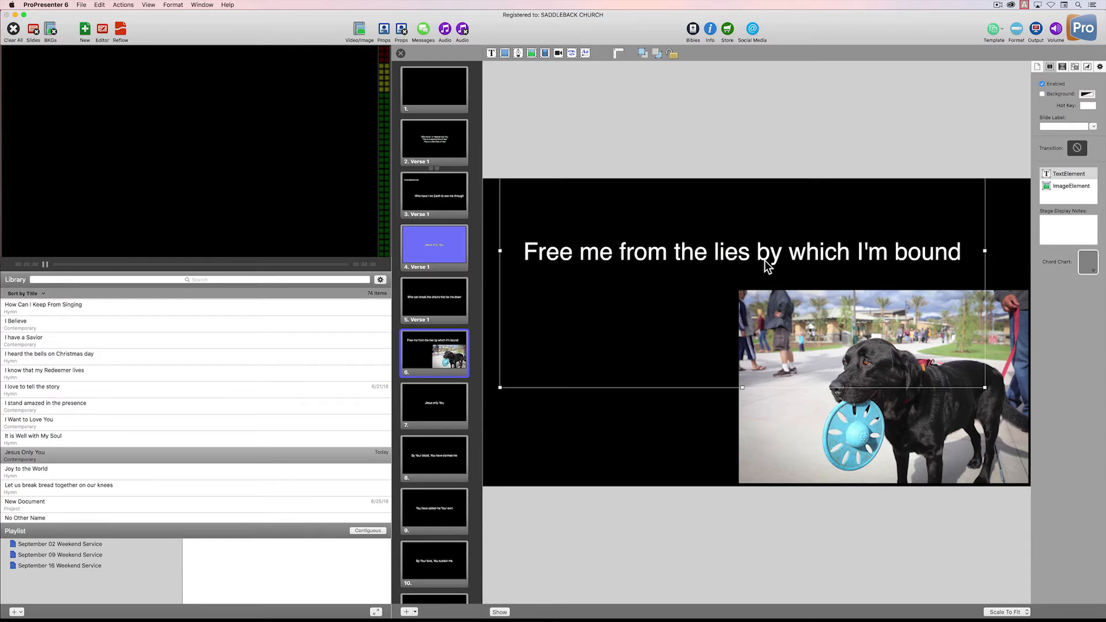
- Insert the video 03. Sand.mp4 on slide 7 and reorder it behind the lyric text
left_click(450, 403)
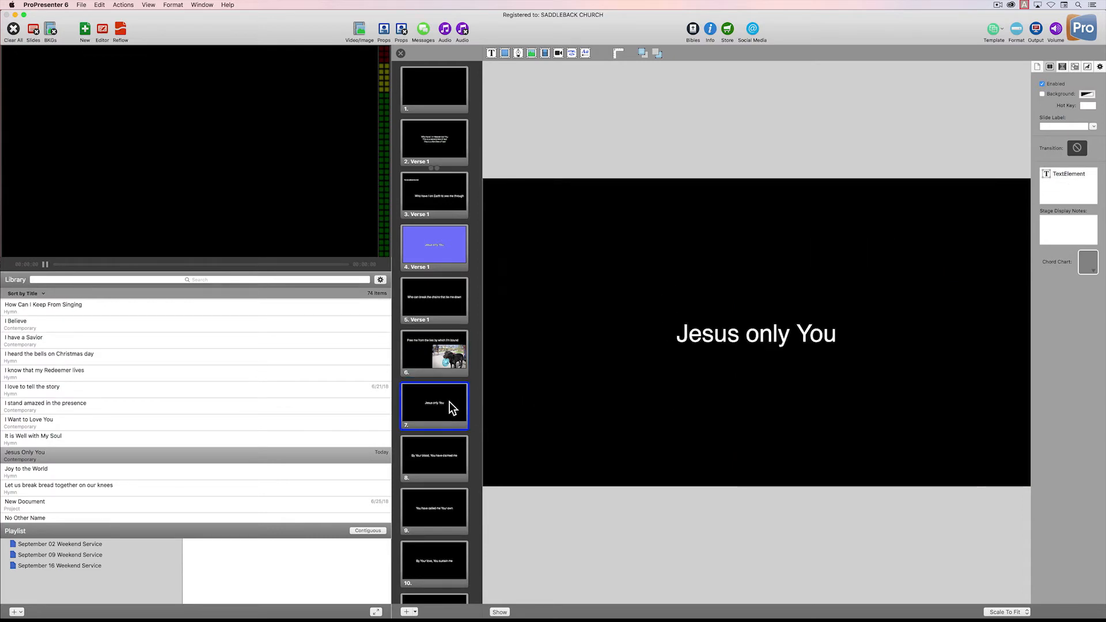
left_click(545, 52)
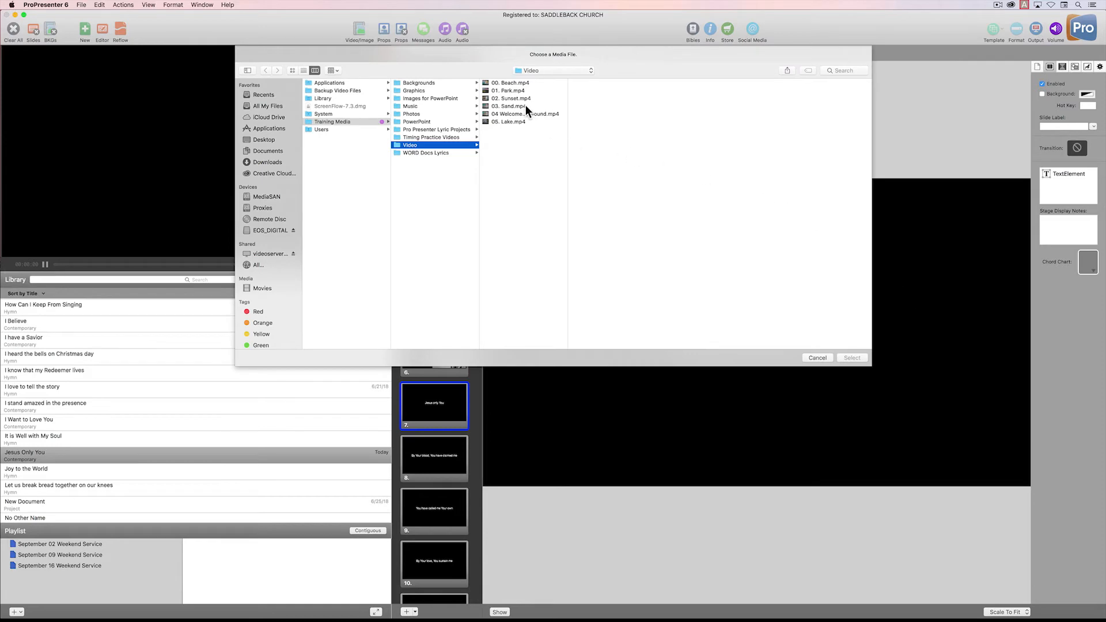
left_click(510, 106)
left_click(852, 357)
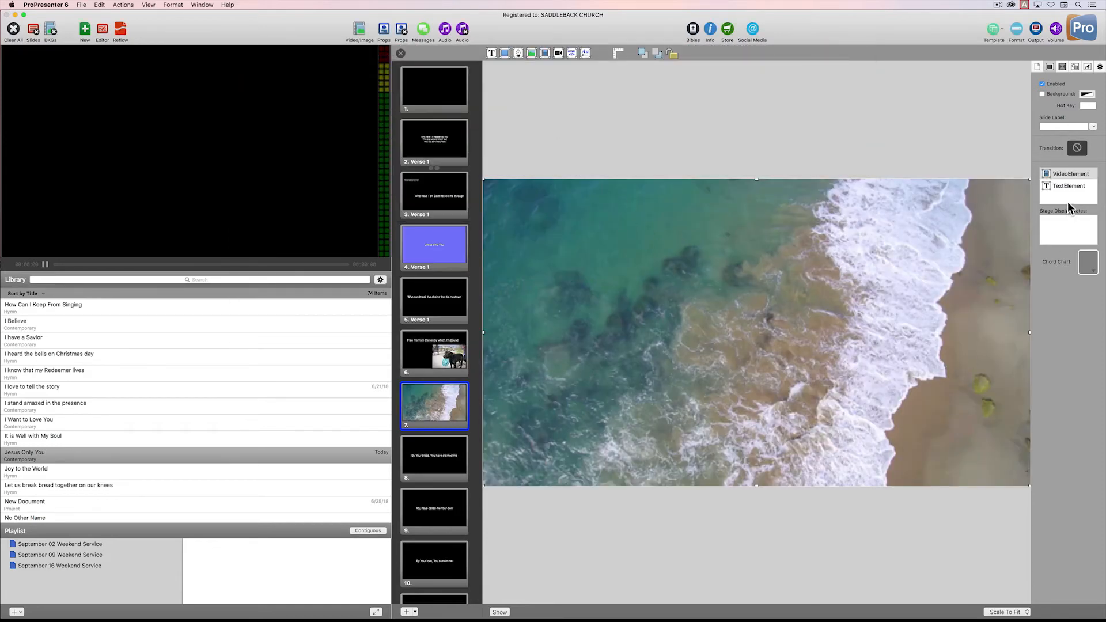
left_click_drag(1069, 174, 1071, 197)
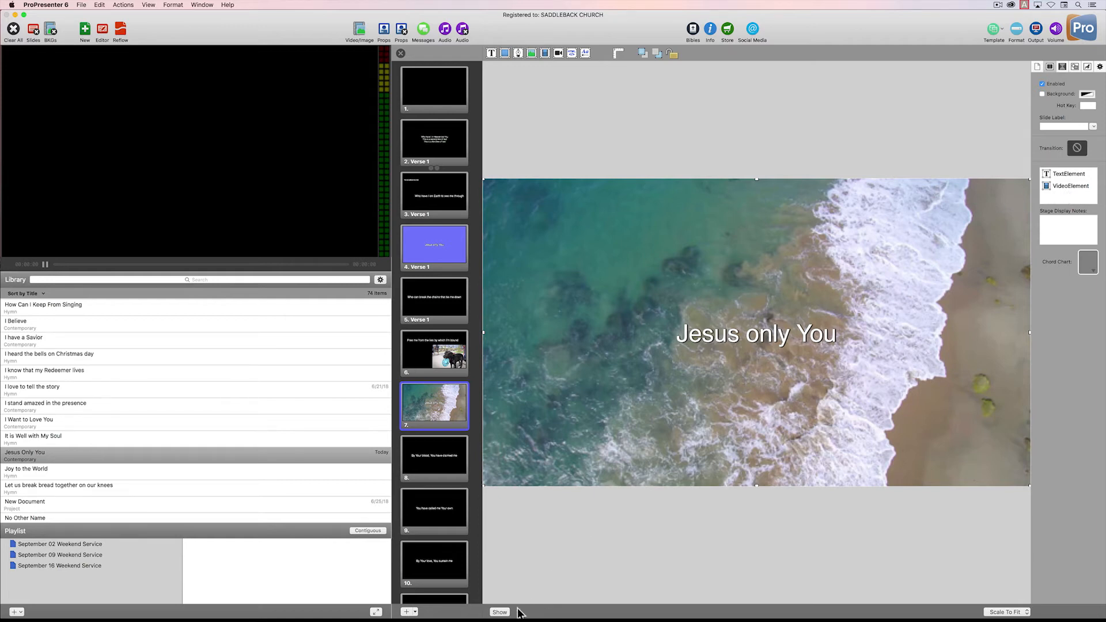
- Show slide 7 on the live output, and clear it from the output again
left_click(499, 612)
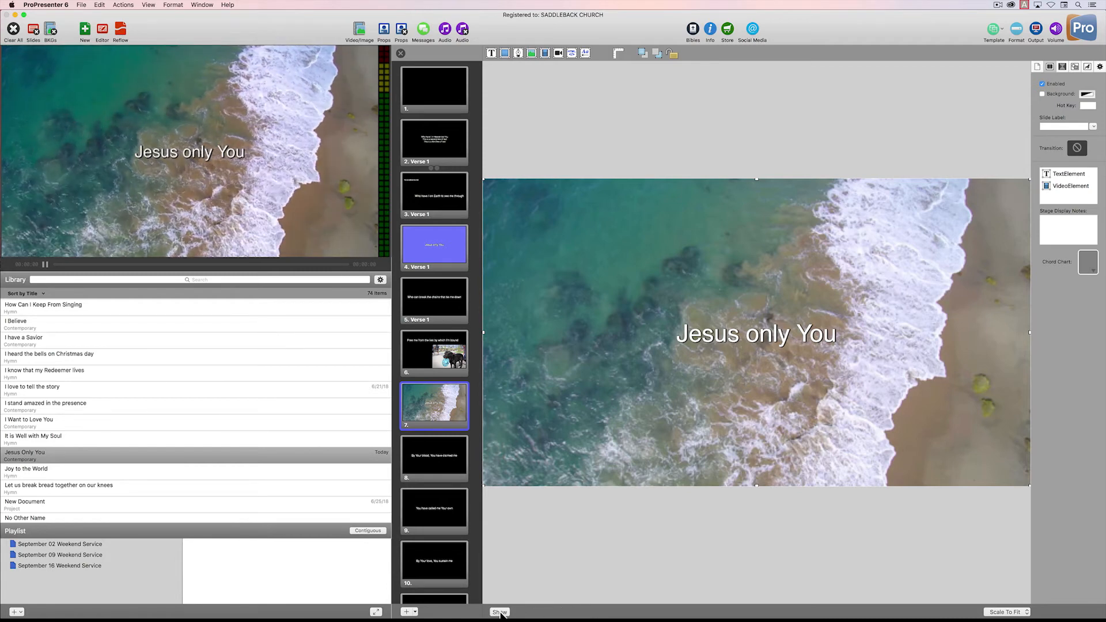
left_click(35, 29)
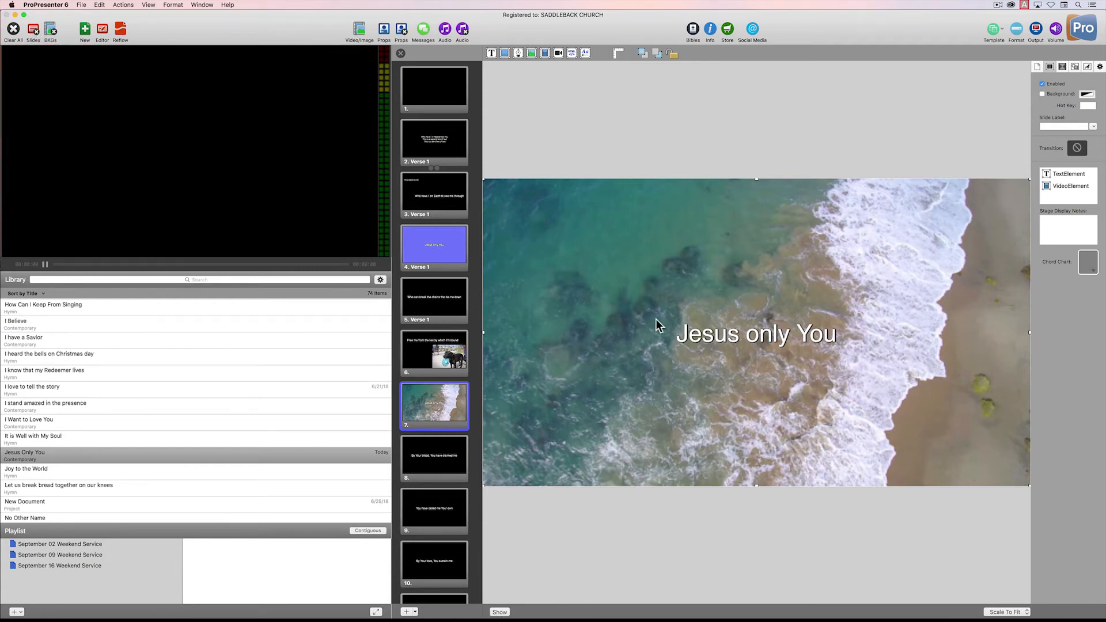
- Move the "Jesus only You" line to slide 7's upper-left area
left_click(1069, 174)
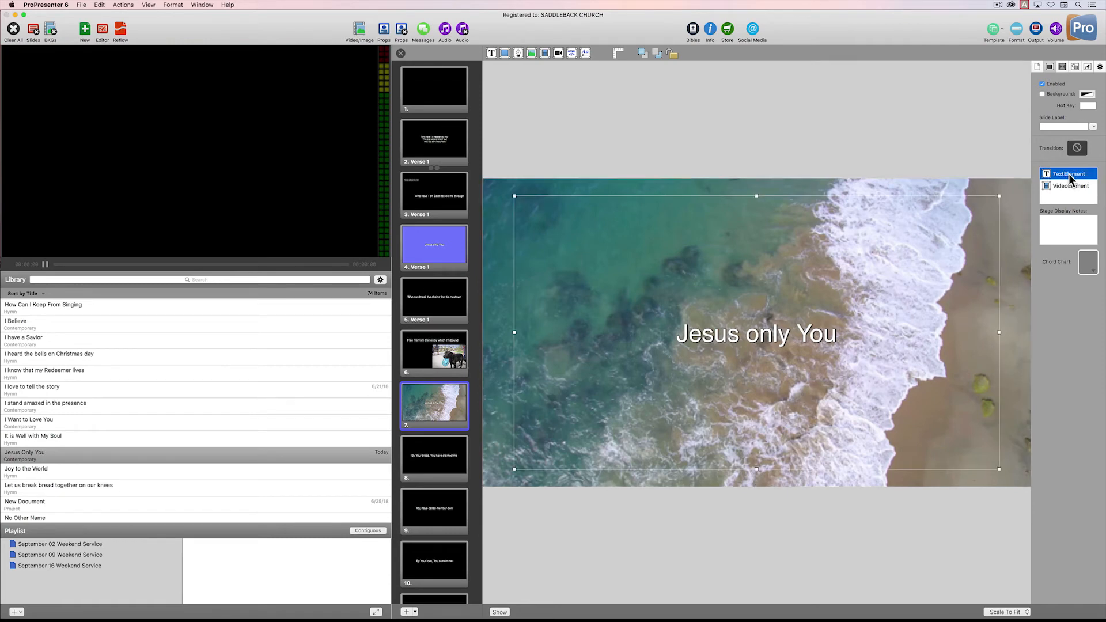
left_click(1065, 186)
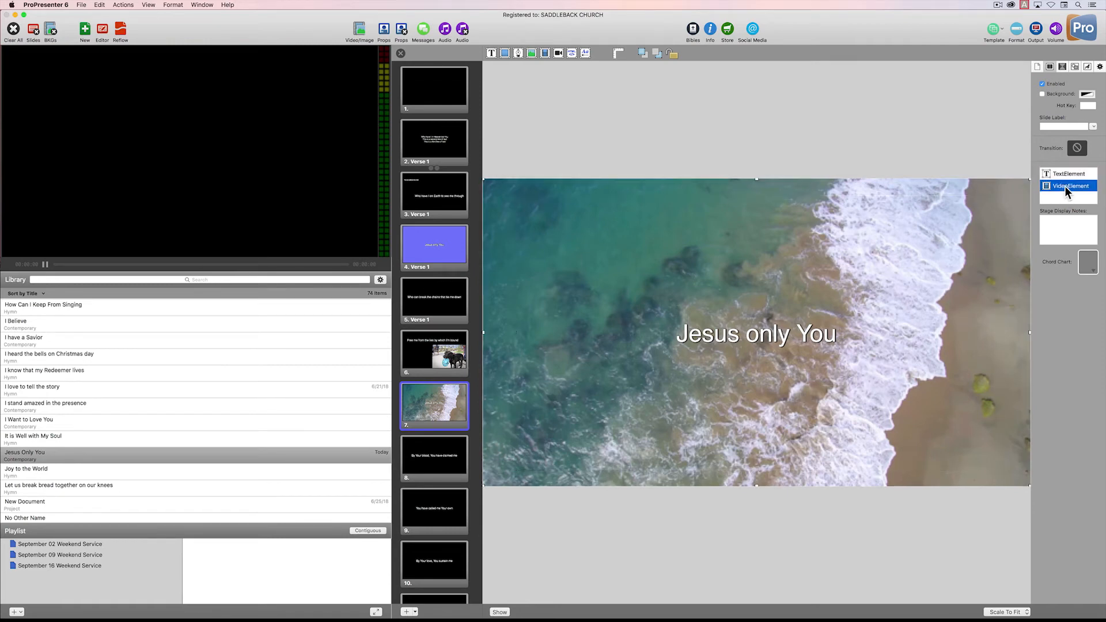
mouse_move(991, 212)
left_mouse_down()
mouse_move(997, 279)
mouse_move(998, 191)
left_mouse_up()
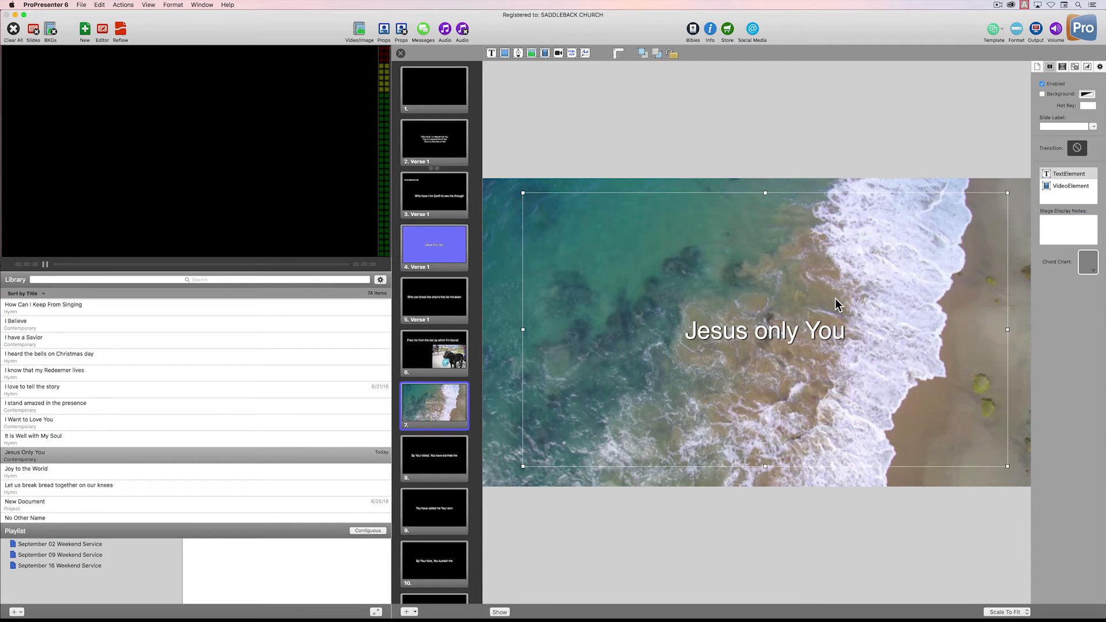
left_click_drag(811, 292, 621, 179)
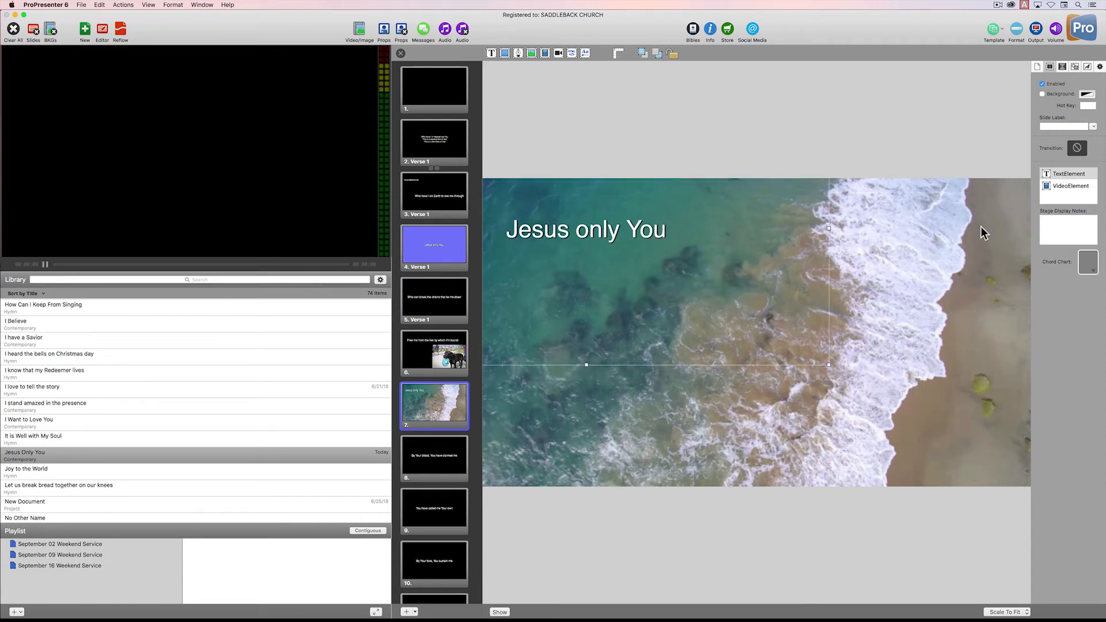
- Shrink slide 7's beach video into the slide's right part, and lower the lyric line to sit beside it
left_click(1071, 186)
left_click_drag(967, 406, 1018, 447)
left_click_drag(527, 217, 828, 295)
left_click_drag(552, 231, 546, 333)
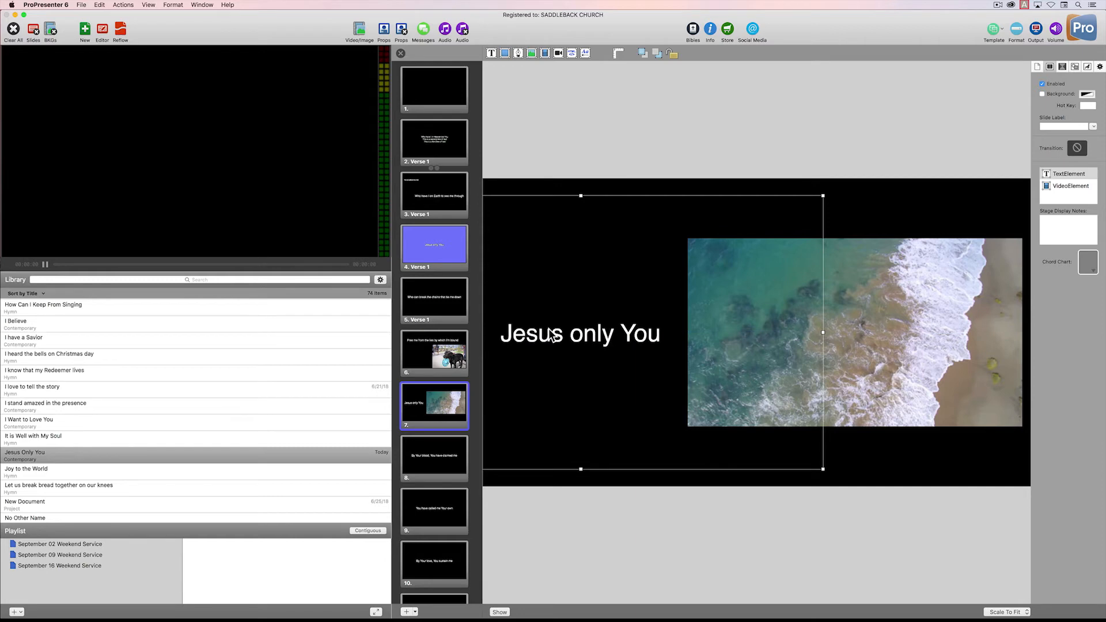
- Insert a live video element on slide 8 with no video source and the aspect ratio preserved
left_click(431, 456)
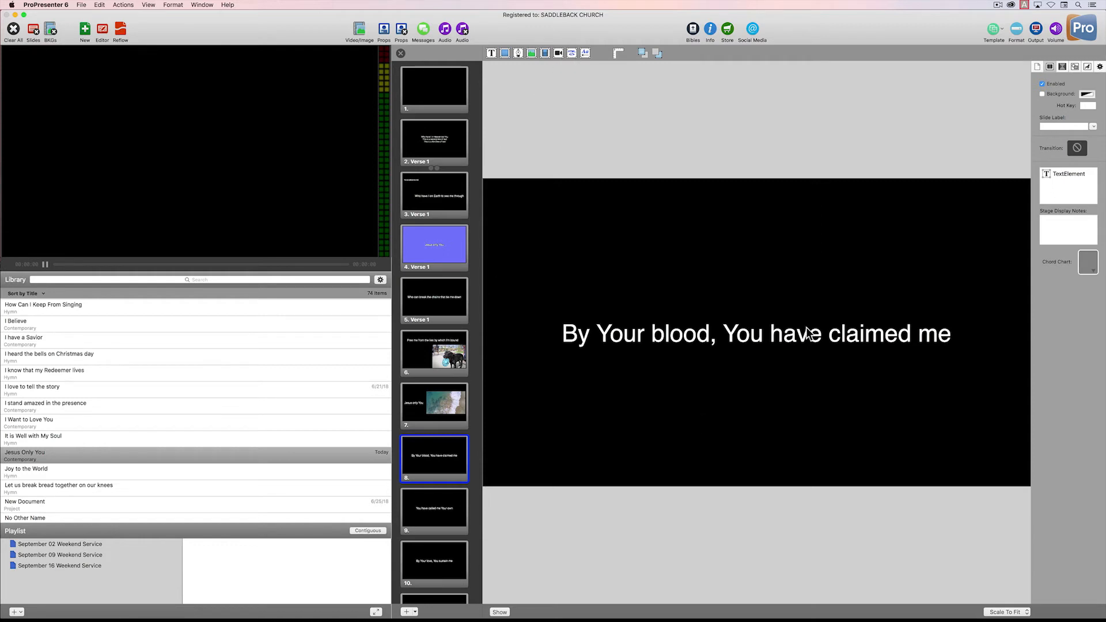
left_click(559, 53)
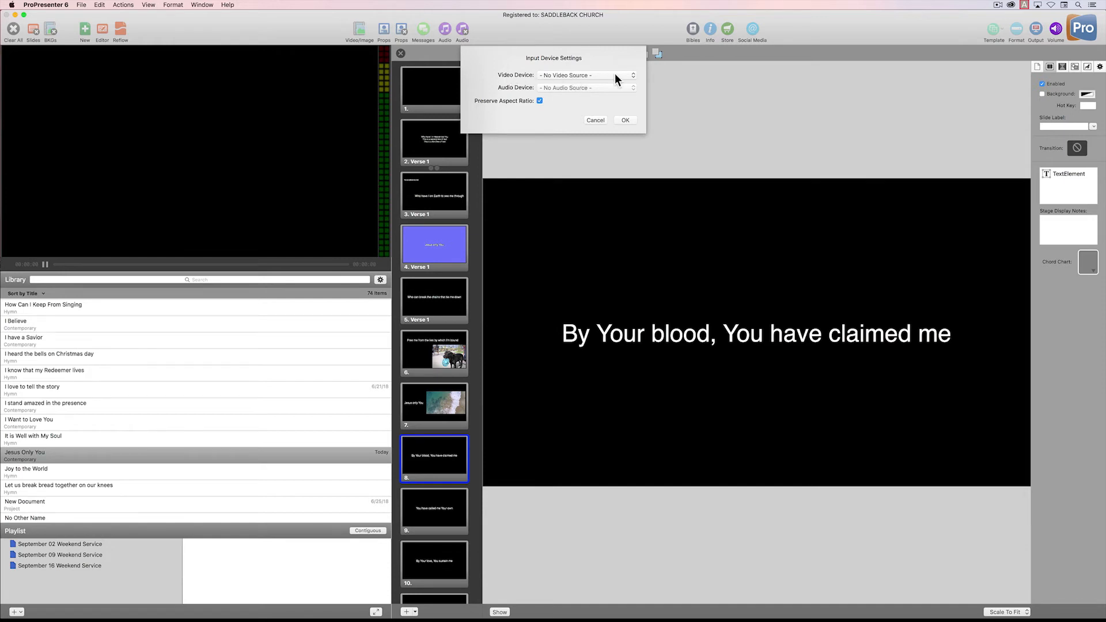
left_click(626, 120)
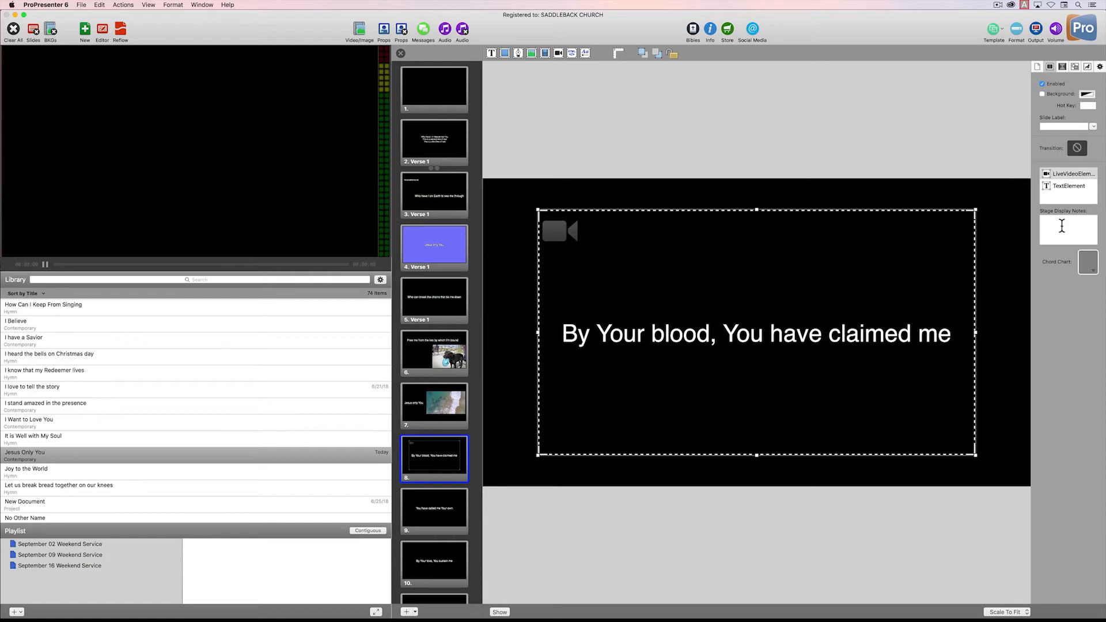
- Move slide 8's lyric line down to the lower edge of the live video frame, and select the live video element
left_click(1073, 188)
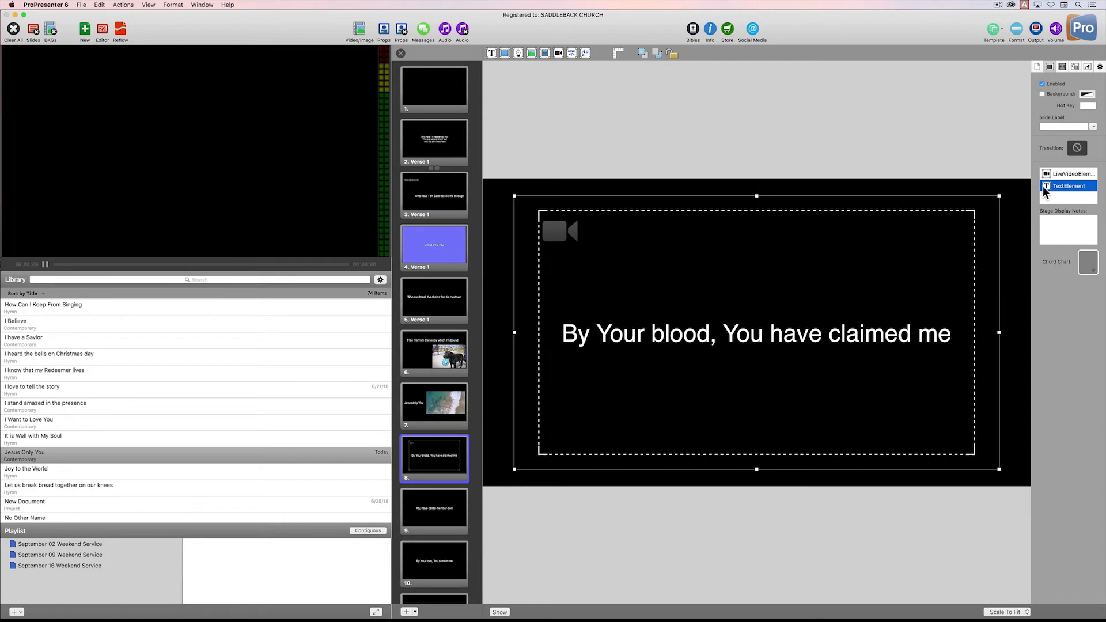
left_click(986, 277)
left_click_drag(986, 281, 987, 374)
left_click(920, 243)
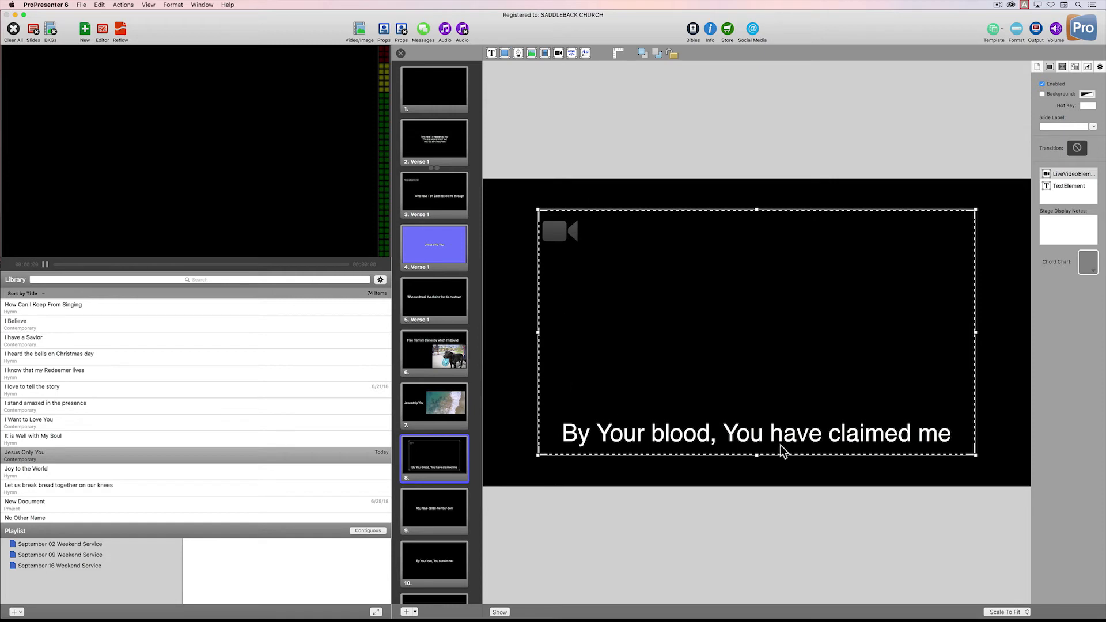
- Insert a web page element on slide 9 and enlarge it from opposite corners to cover the whole slide
left_click(437, 502)
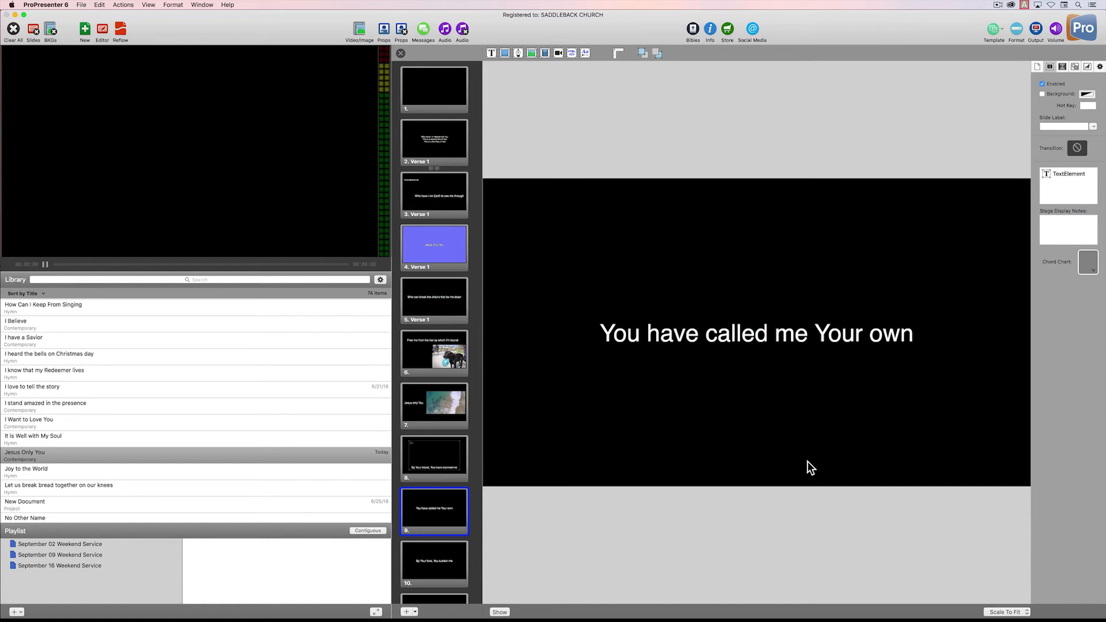
left_click(572, 53)
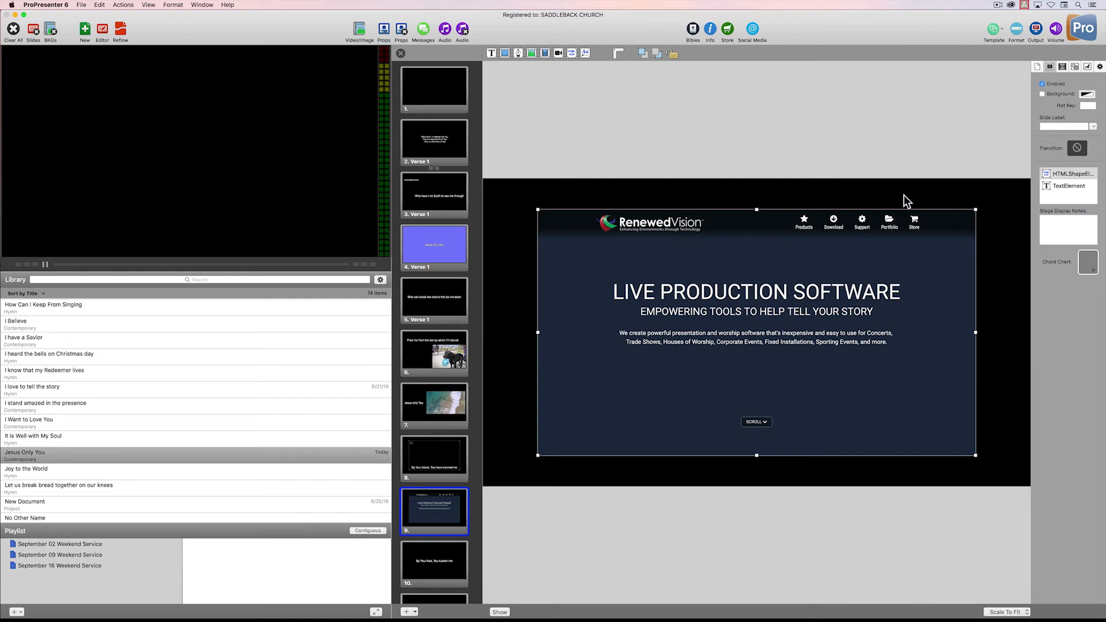
left_click(1100, 67)
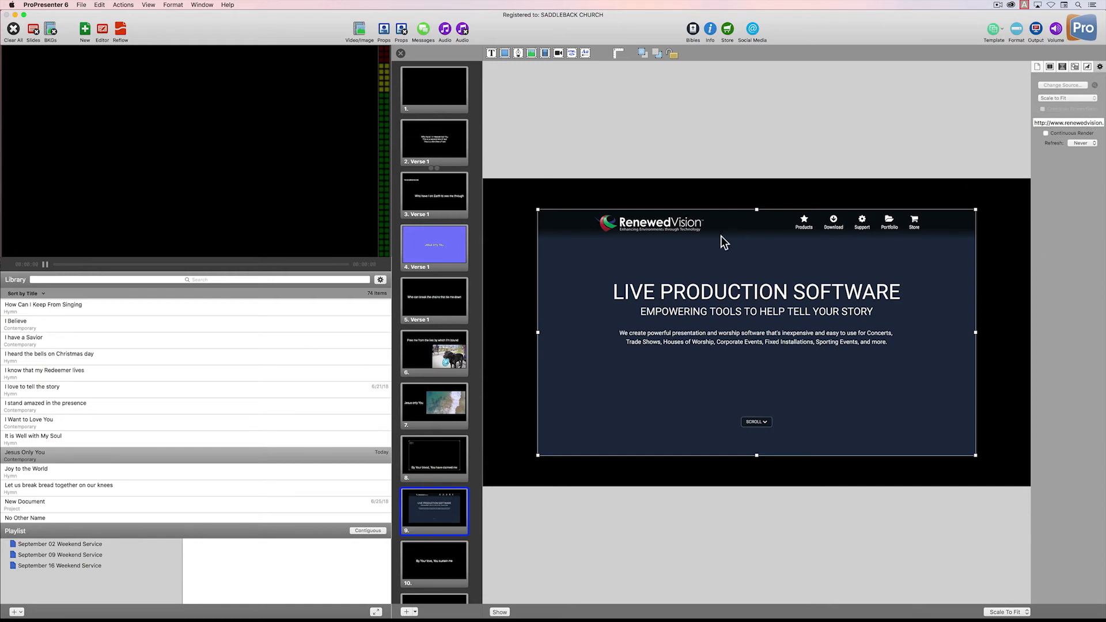
left_click_drag(538, 210, 476, 171)
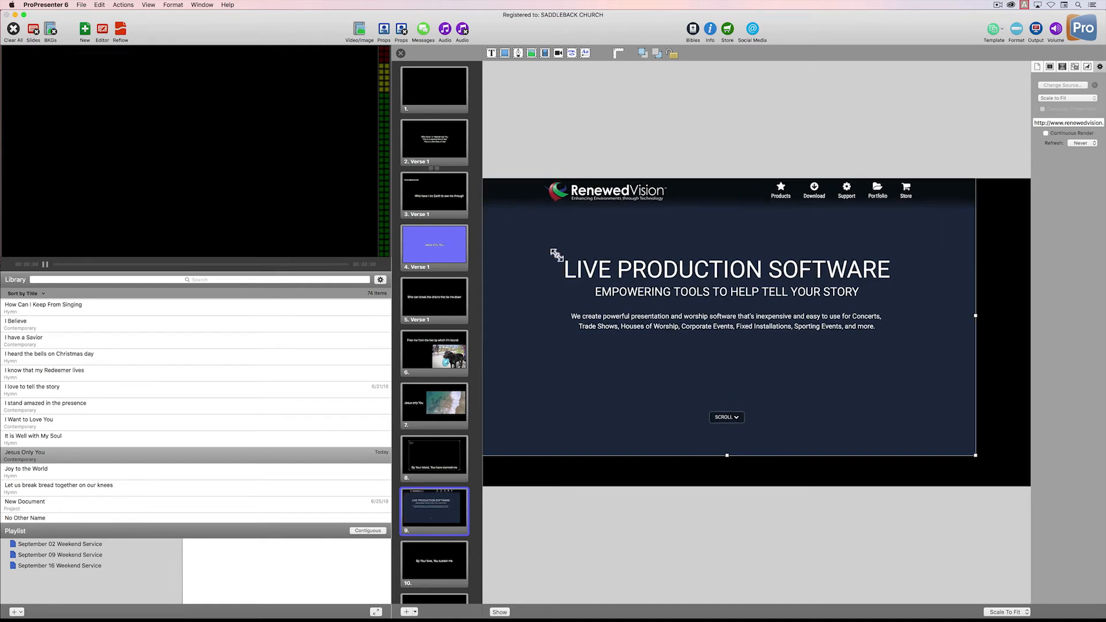
left_click_drag(979, 459, 1036, 491)
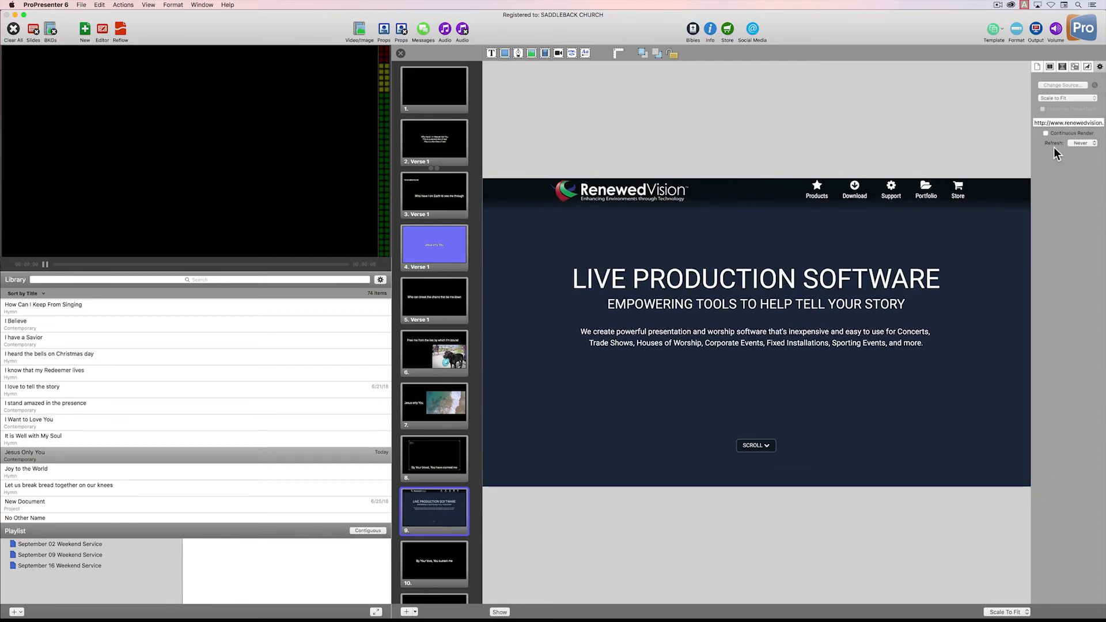
- Set the web page element's refresh interval to 10s
left_click(1083, 144)
left_click(1082, 151)
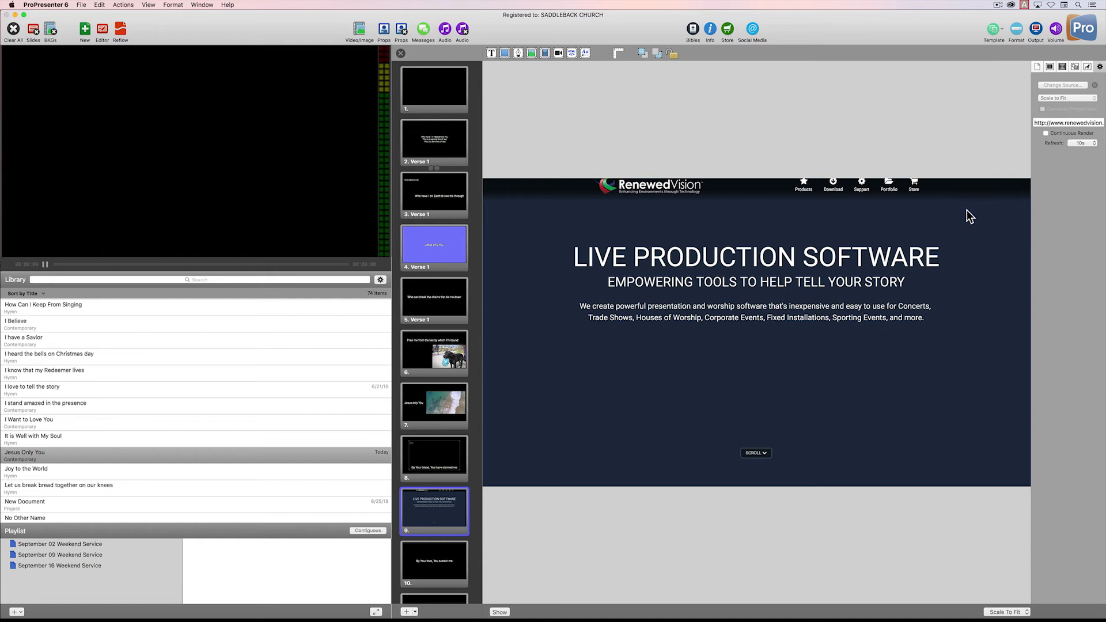
- Check the web page element's size properties, and shrink and reposition it to fit within slide 9's edges
left_click(1076, 67)
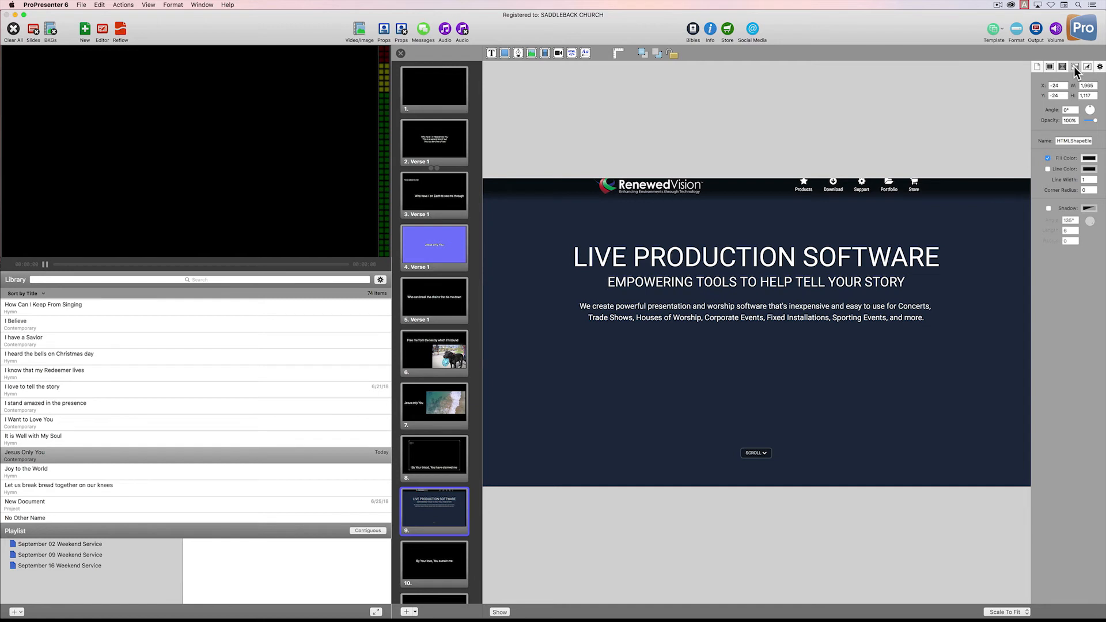
left_click(1091, 86)
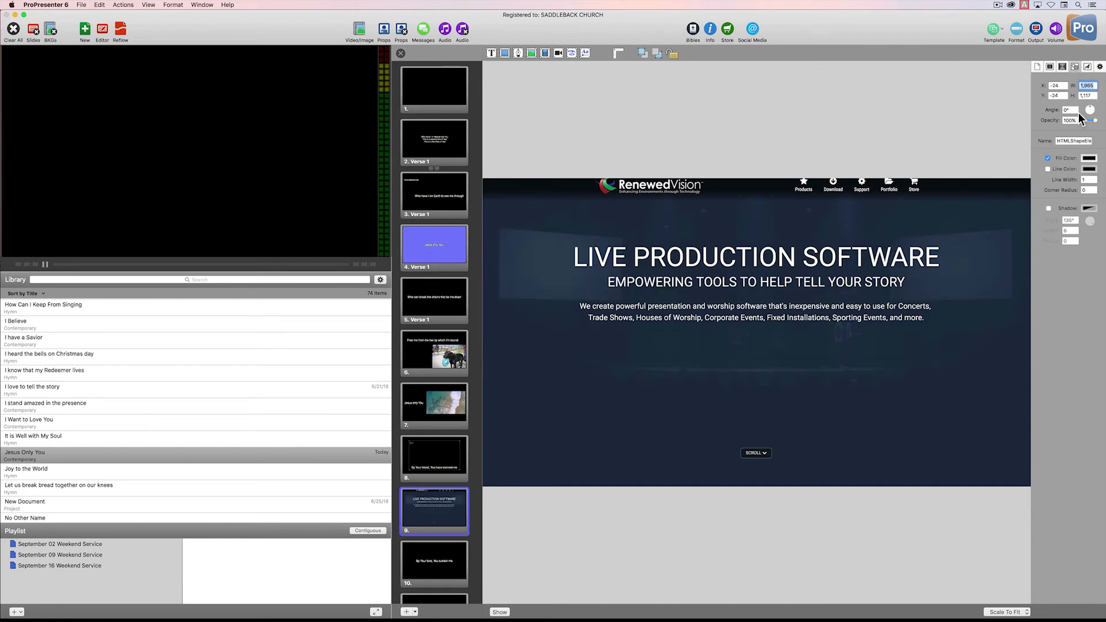
left_click(1051, 67)
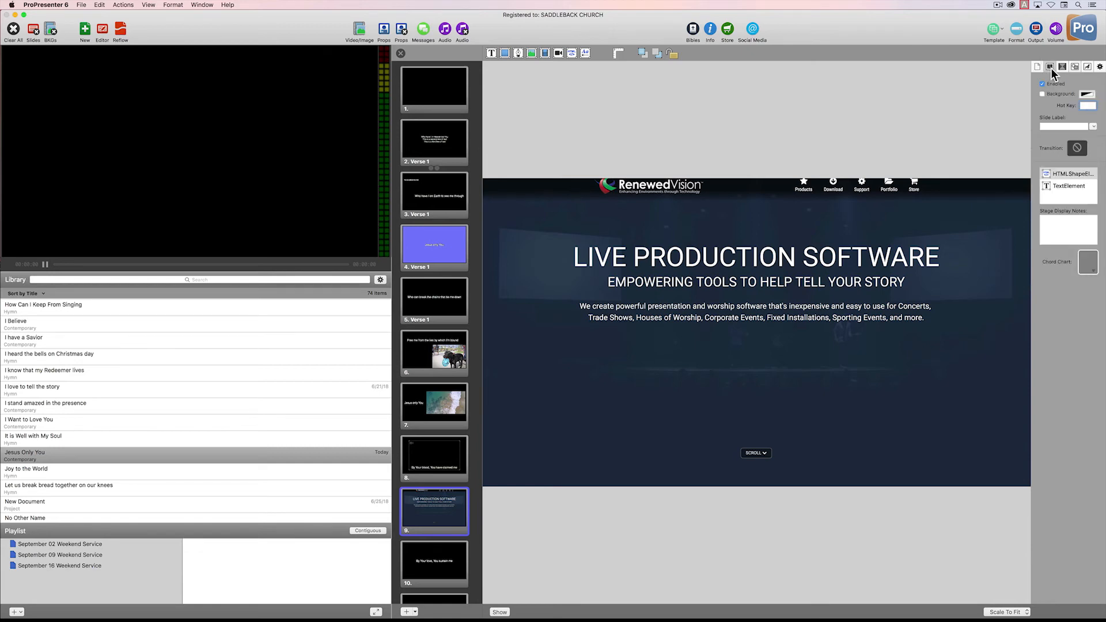
left_click(1063, 172)
left_click_drag(990, 205, 978, 234)
left_click_drag(1023, 199, 976, 216)
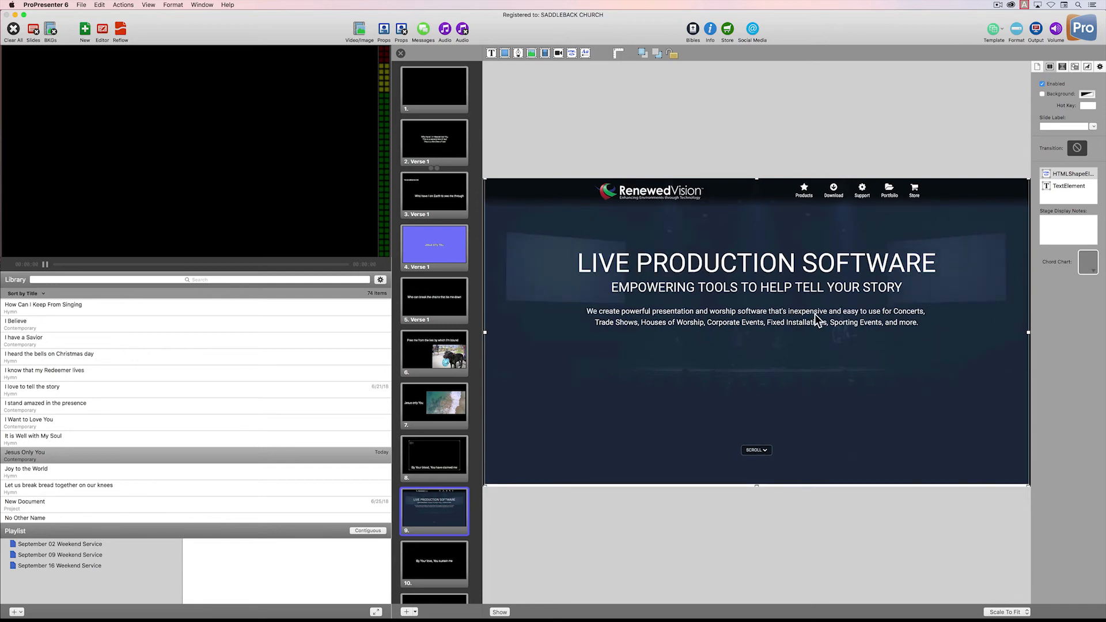
- Reorder slide 9's lyric text in front of the web page, and move it down below the page's description text
left_click(1074, 186)
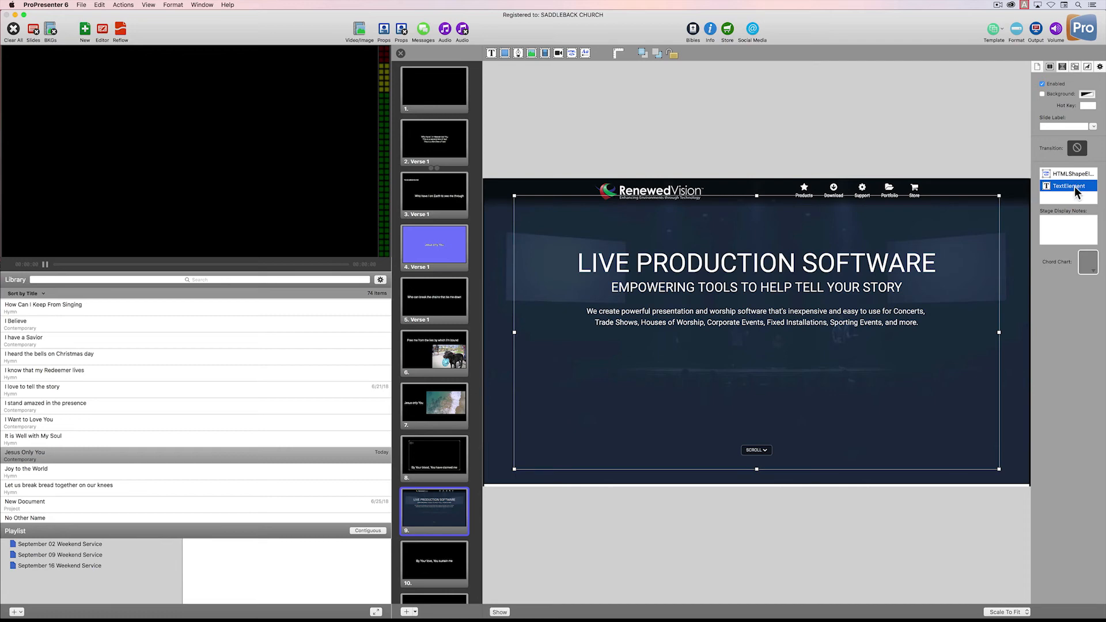
left_click_drag(1075, 187, 1075, 174)
left_click_drag(917, 296, 913, 339)
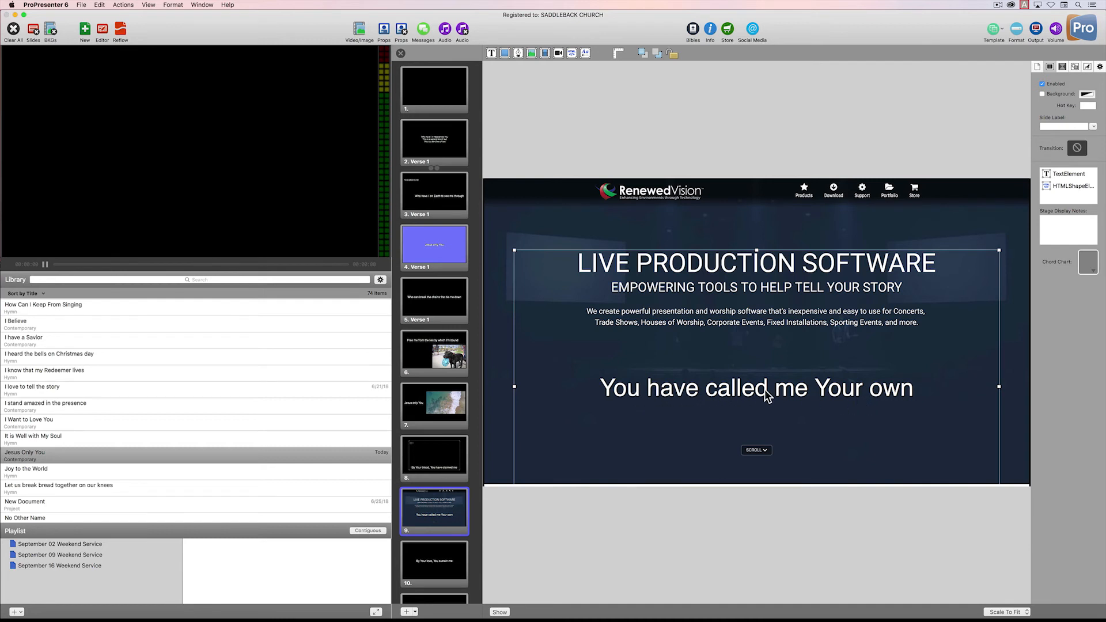
- Insert a scrolling text element on slide 10 reading "This is scrolling text." with the Loop Immediately option
scroll(438, 493, "down", 5)
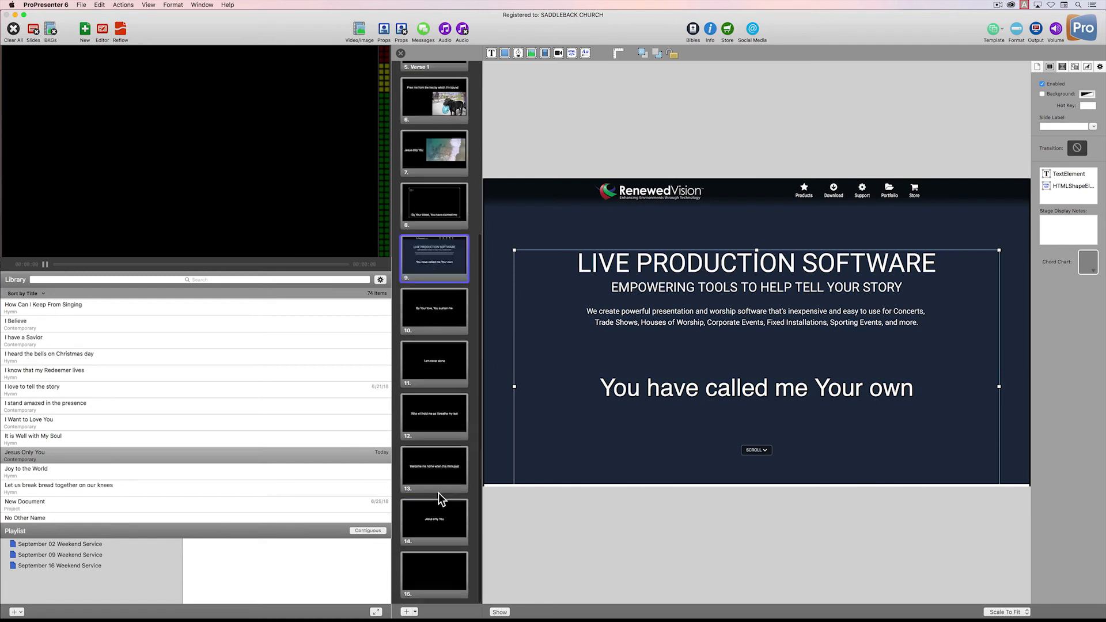
left_click(444, 306)
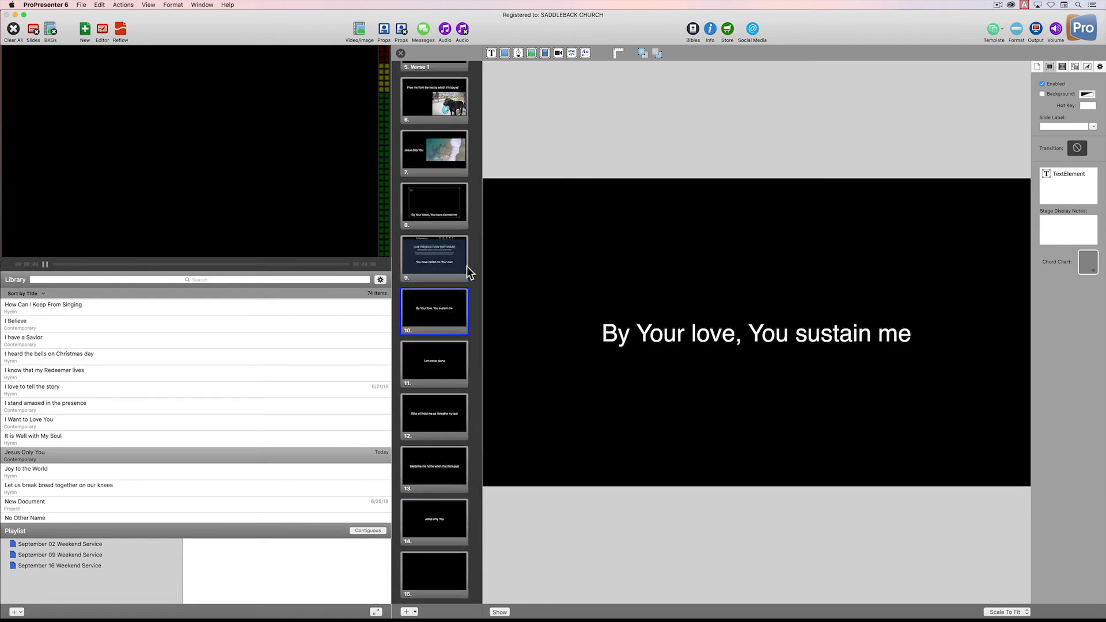
left_click(586, 53)
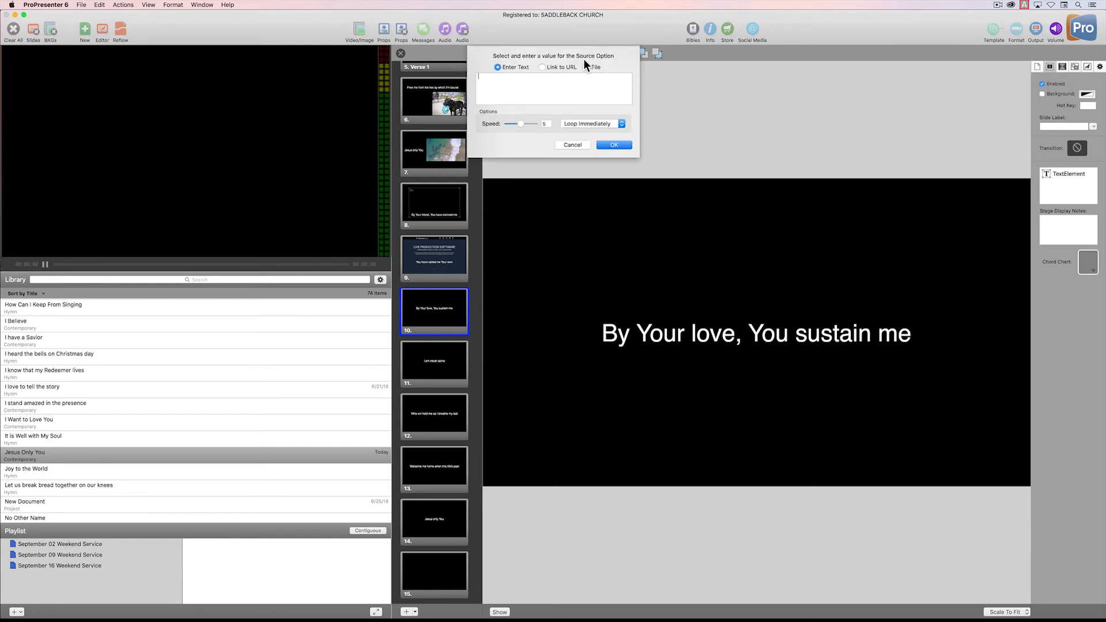
left_click(579, 144)
left_click(584, 52)
type("This is scrolling text")
left_click(481, 77)
left_click(542, 76)
type(".")
left_click(587, 123)
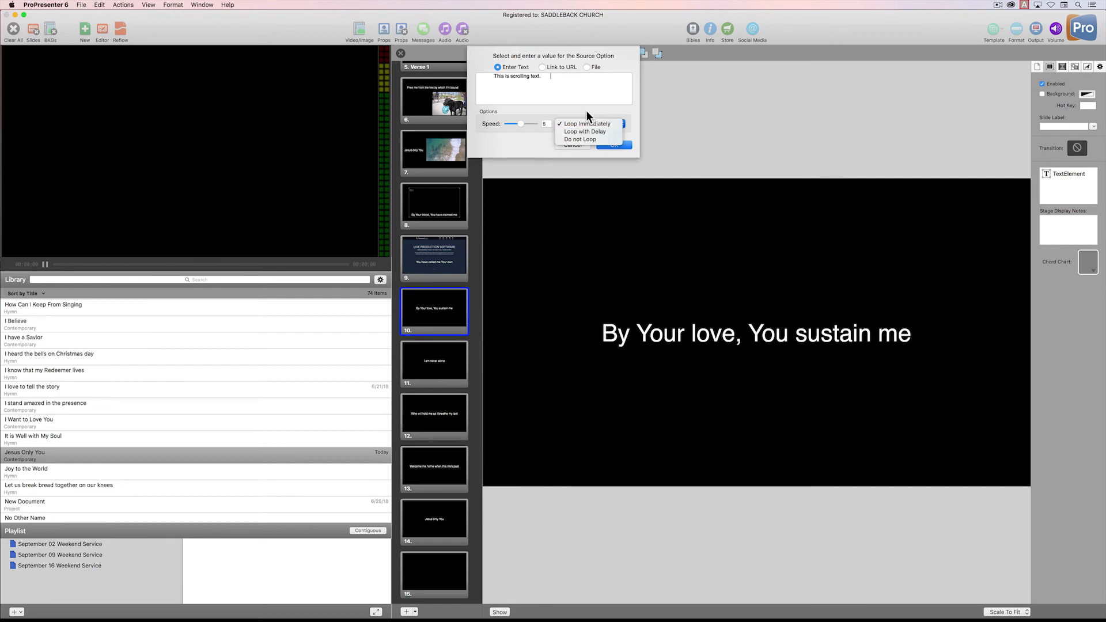
left_click(600, 123)
left_click(618, 146)
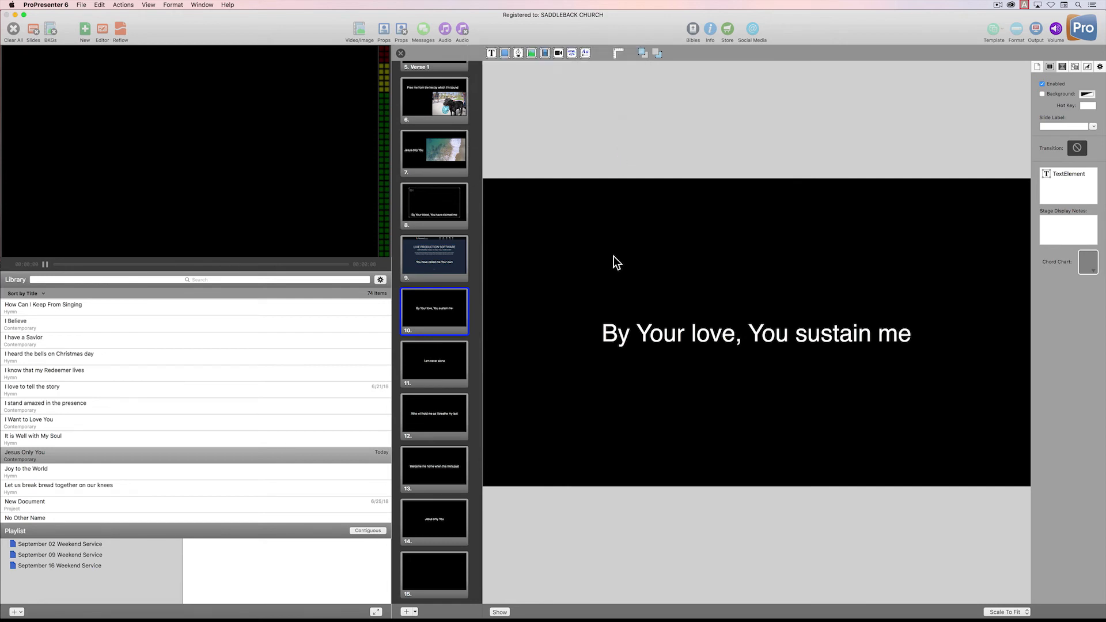
- Move the scrolling text element to the lower part of slide 10, stretch it across the slide's full width, and close the editor
left_click_drag(950, 329, 944, 450)
left_click_drag(1012, 445, 1036, 445)
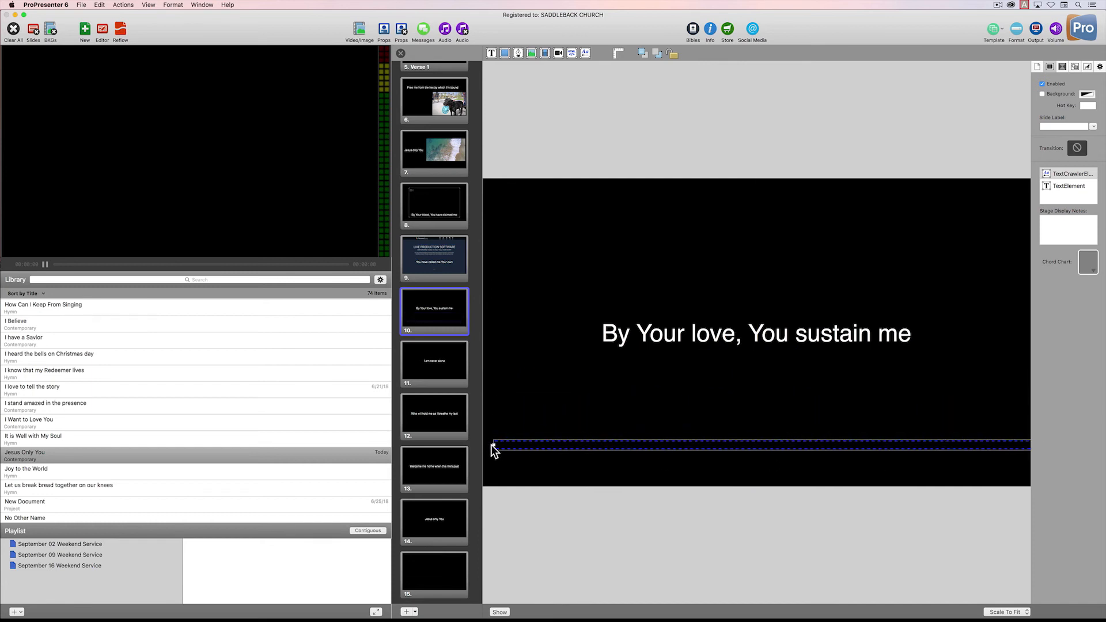
left_click_drag(496, 445, 478, 446)
left_click_drag(617, 450, 616, 454)
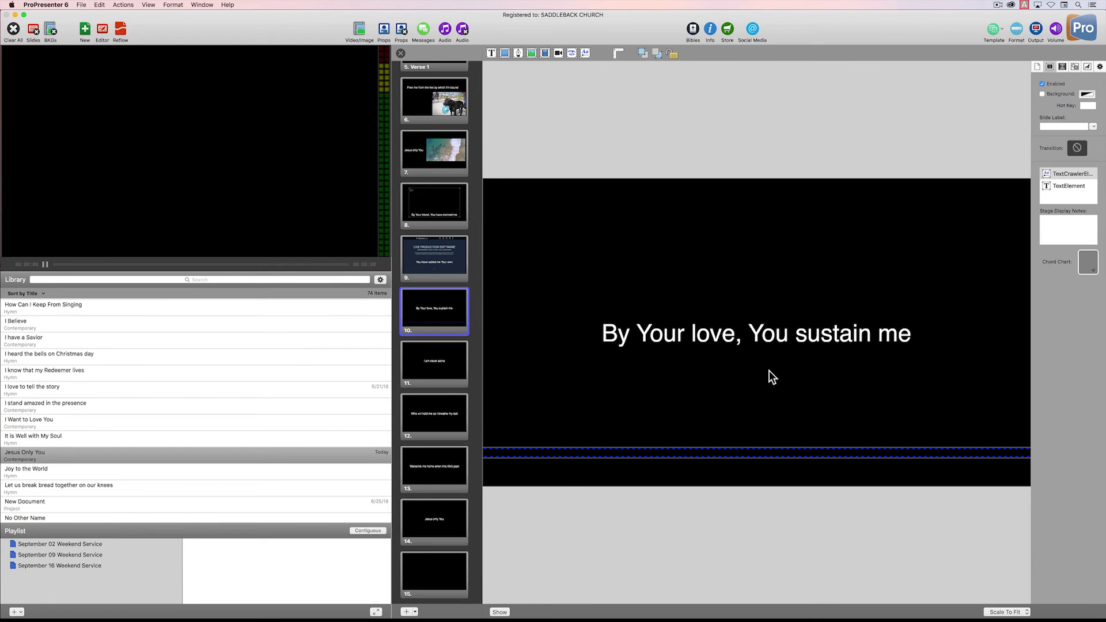
left_click(400, 54)
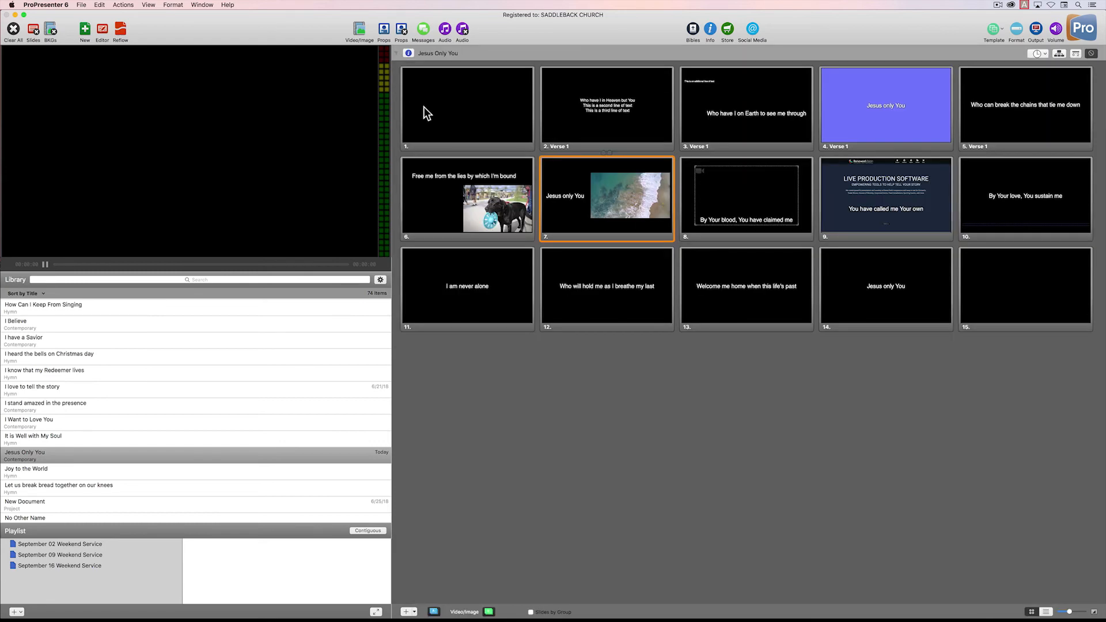
- Show slides 10, 9, 8, 7, 6, 4 and 2 on the live output in turn, and clear the slide output
left_click(1012, 180)
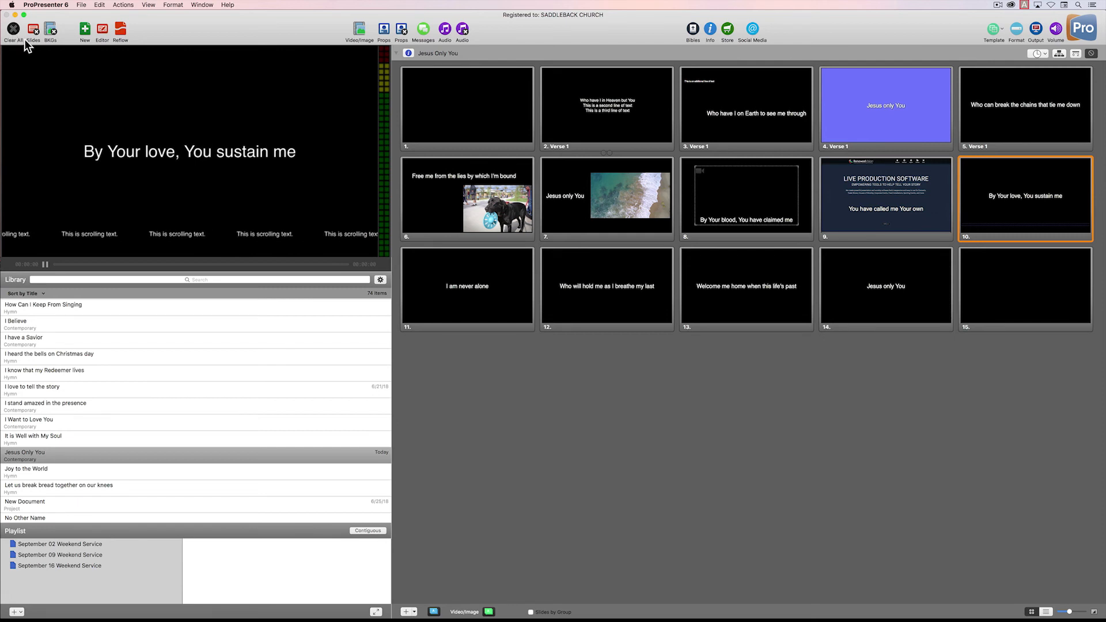
left_click(844, 192)
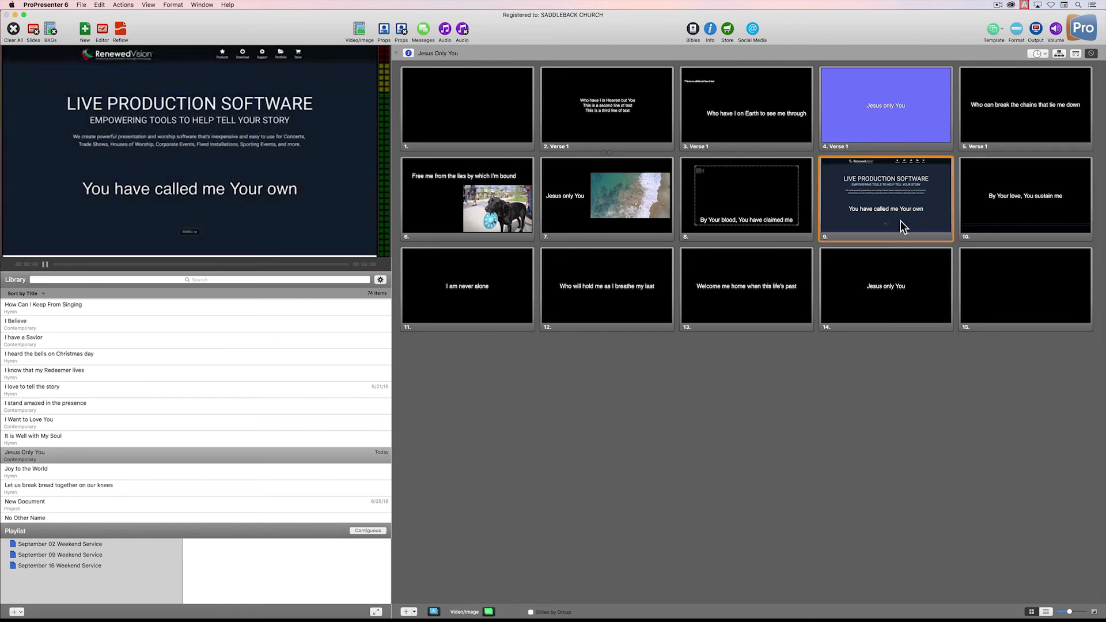
left_click(782, 182)
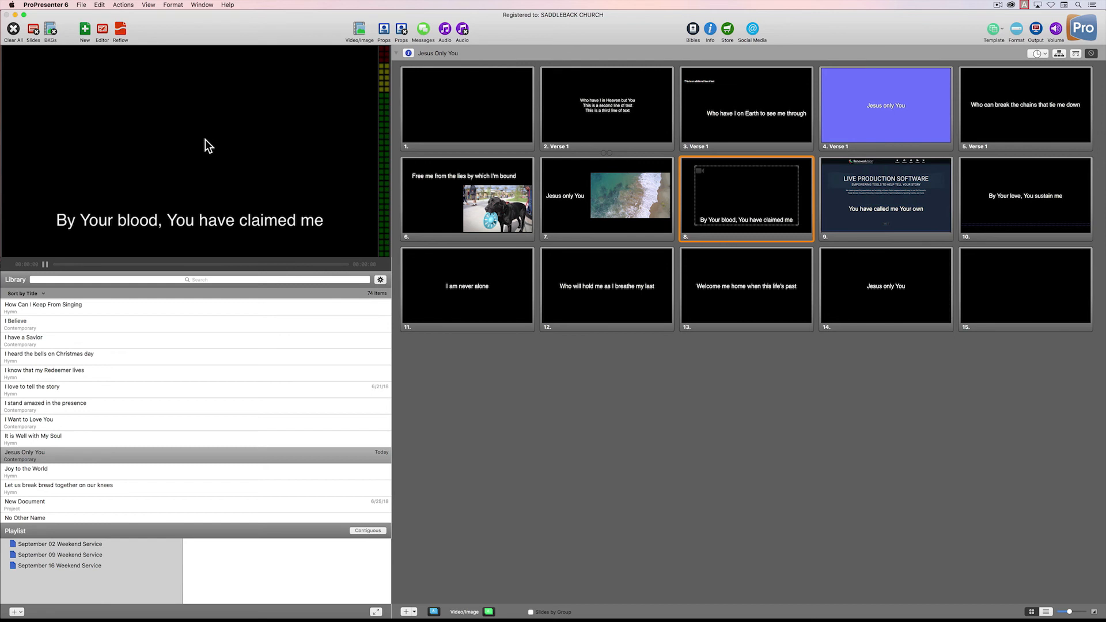
left_click(607, 176)
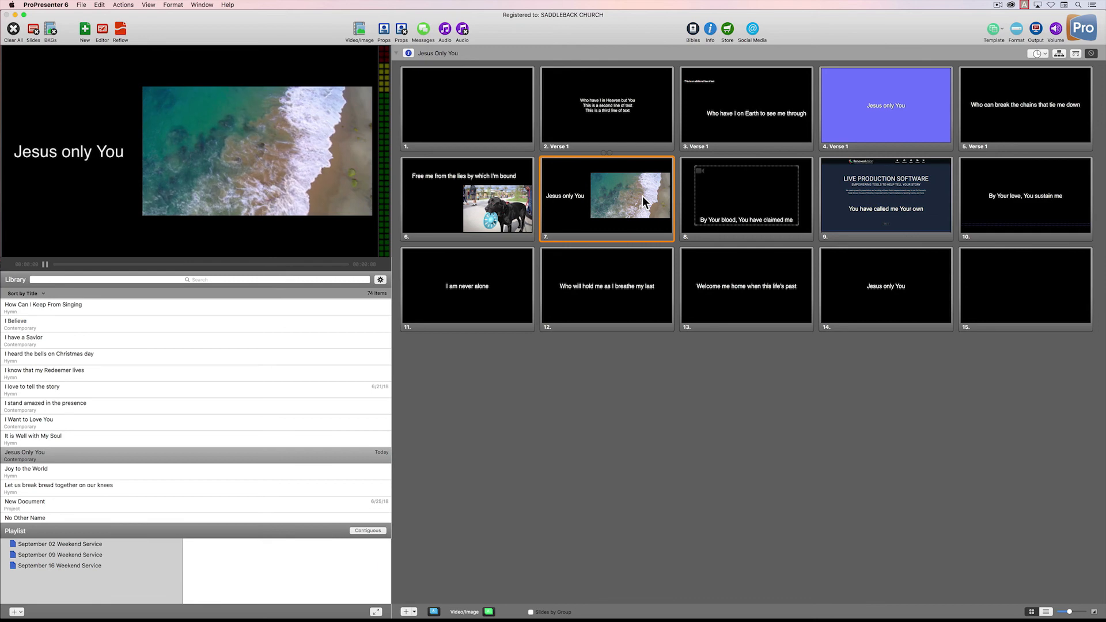
left_click(469, 181)
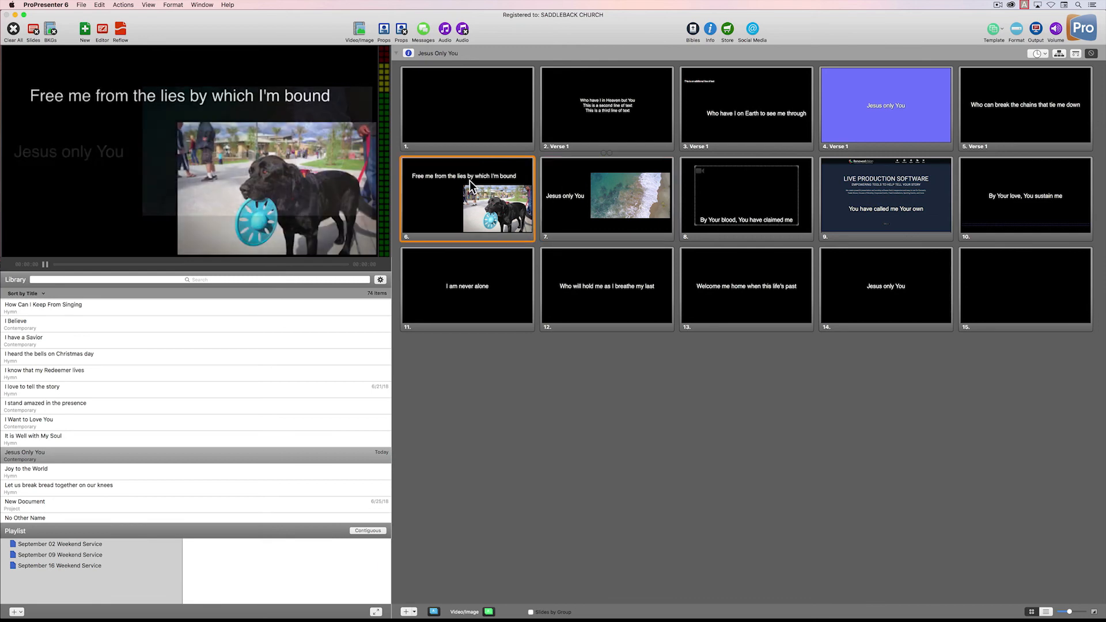
left_click(884, 111)
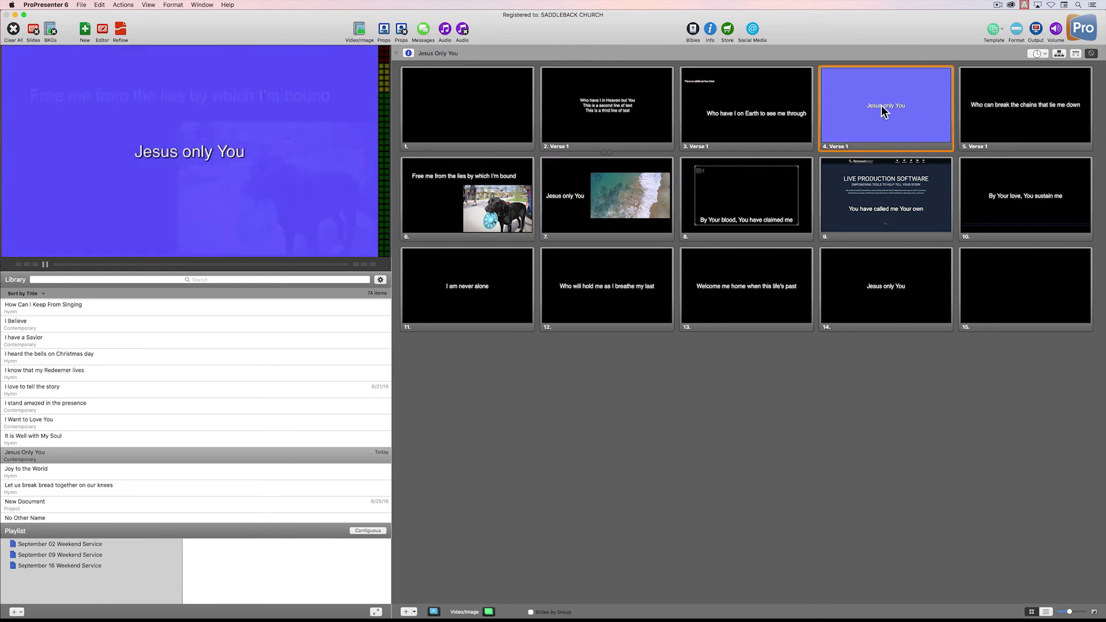
left_click(628, 95)
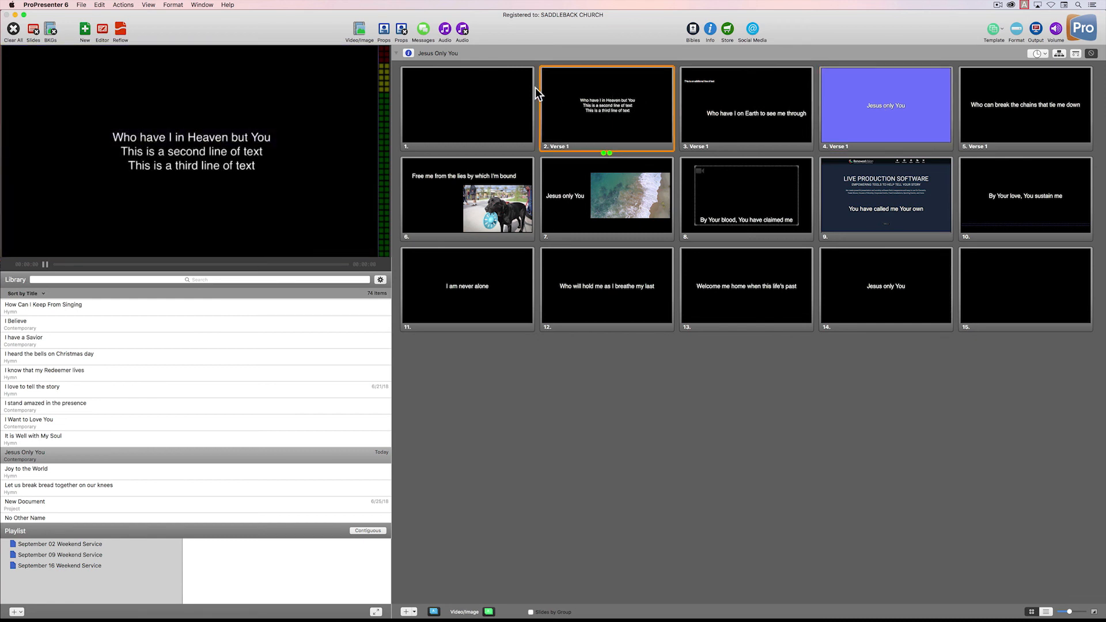
left_click(33, 32)
- Add the Trend Lines Rainbow video as slide 14's background and ImageSample2 as slide 13's background from the media bin
left_click(356, 27)
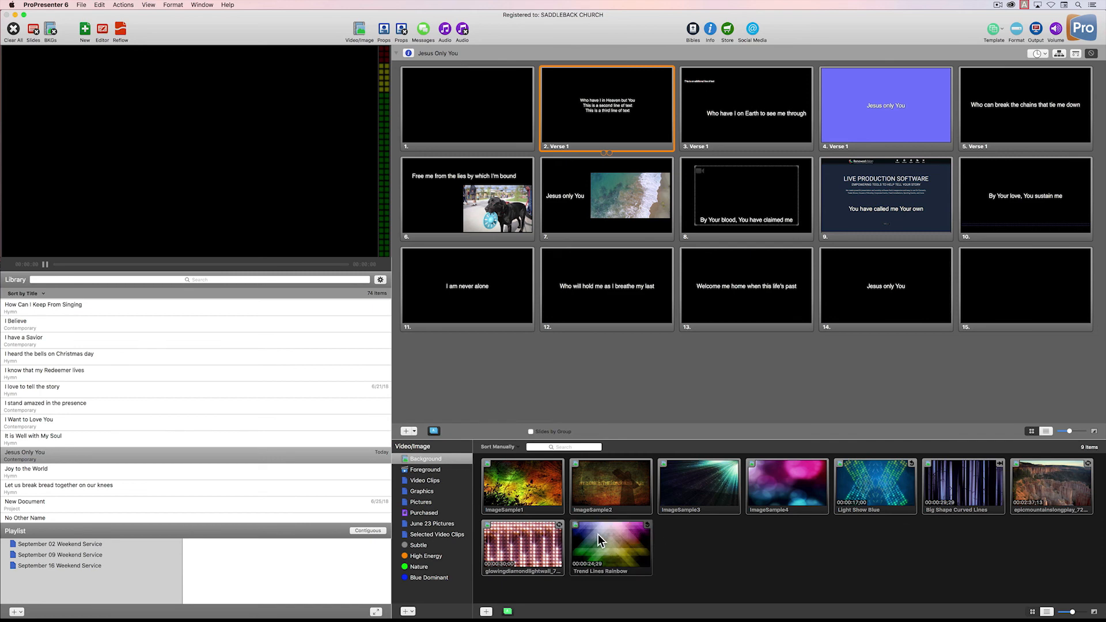
left_click_drag(599, 534, 872, 274)
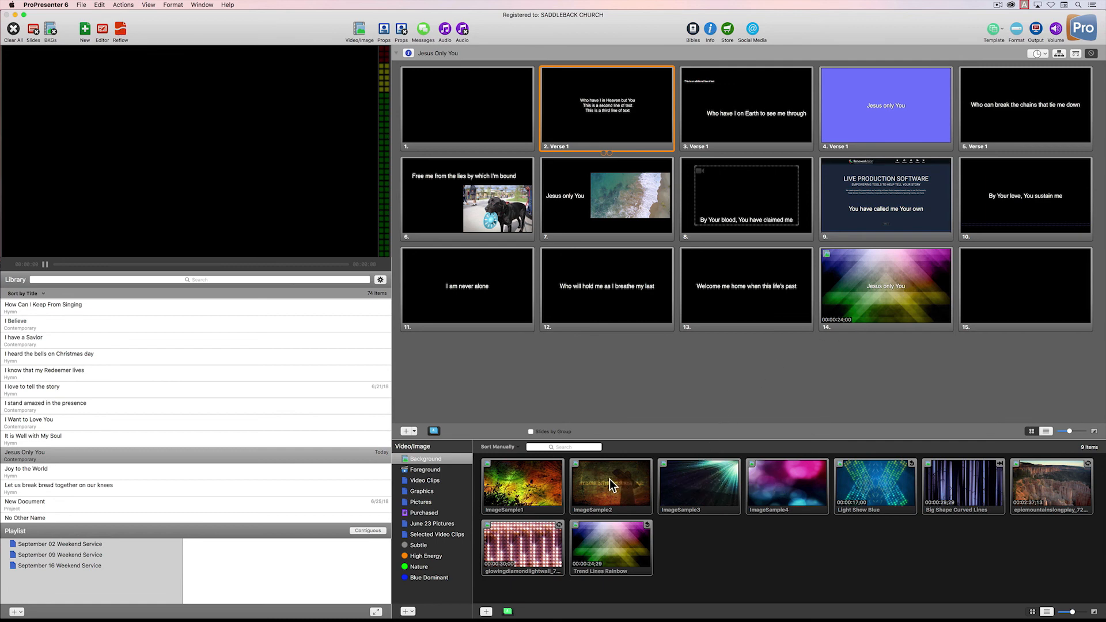
left_click_drag(609, 479, 748, 284)
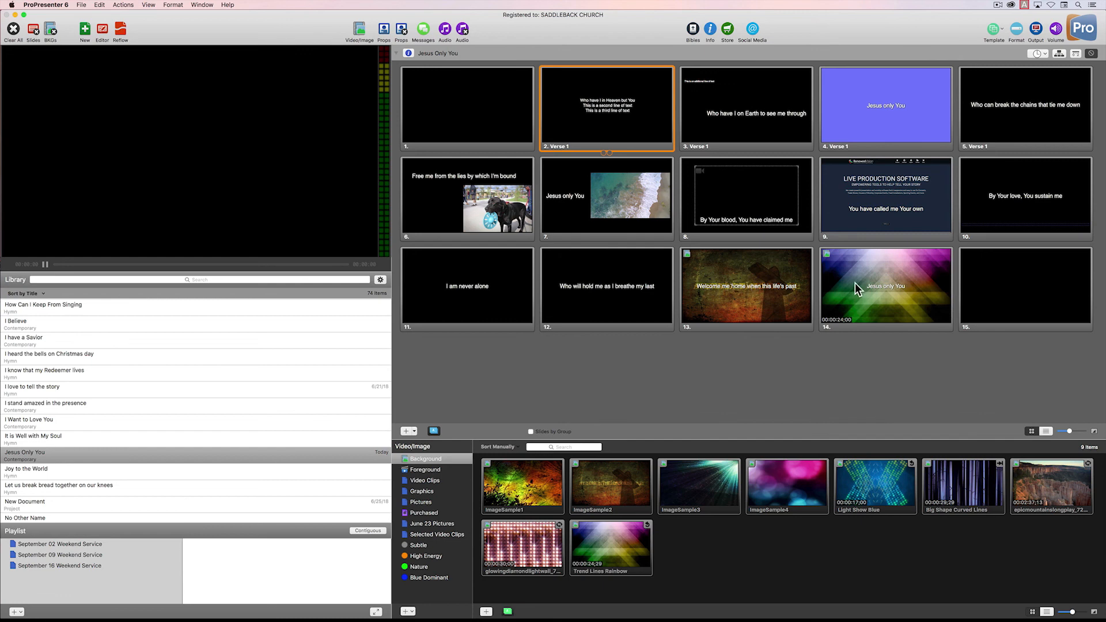
- Compare slides 14 and 13 in the slide editor to see how their background media cues are displayed
right_click(882, 296)
left_click(905, 313)
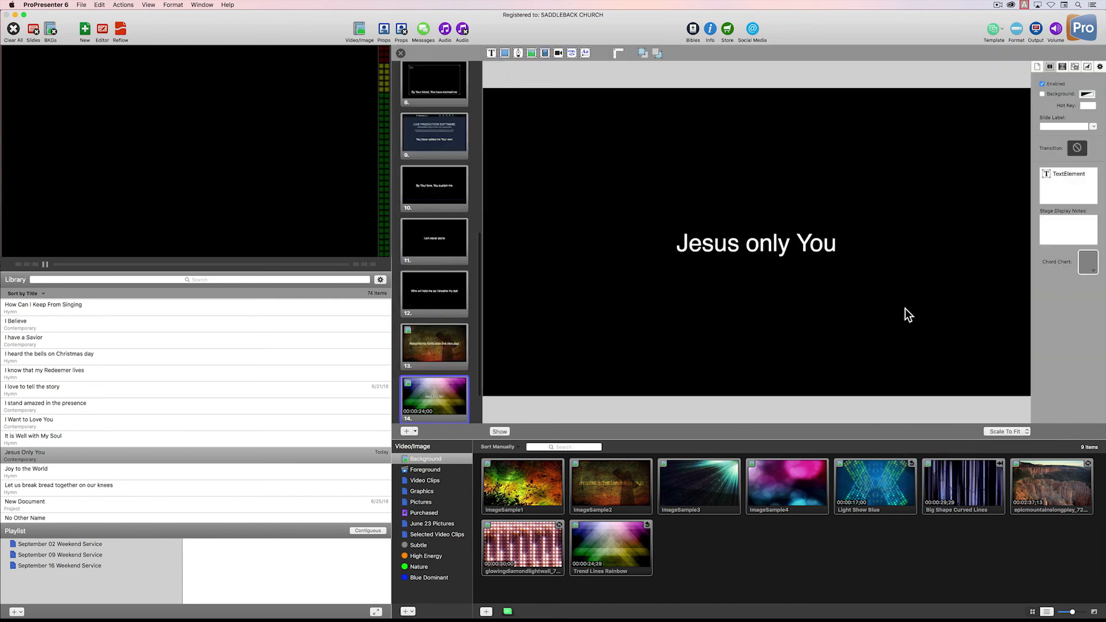
scroll(467, 350, "down", 1)
left_click(443, 375)
left_click(441, 342)
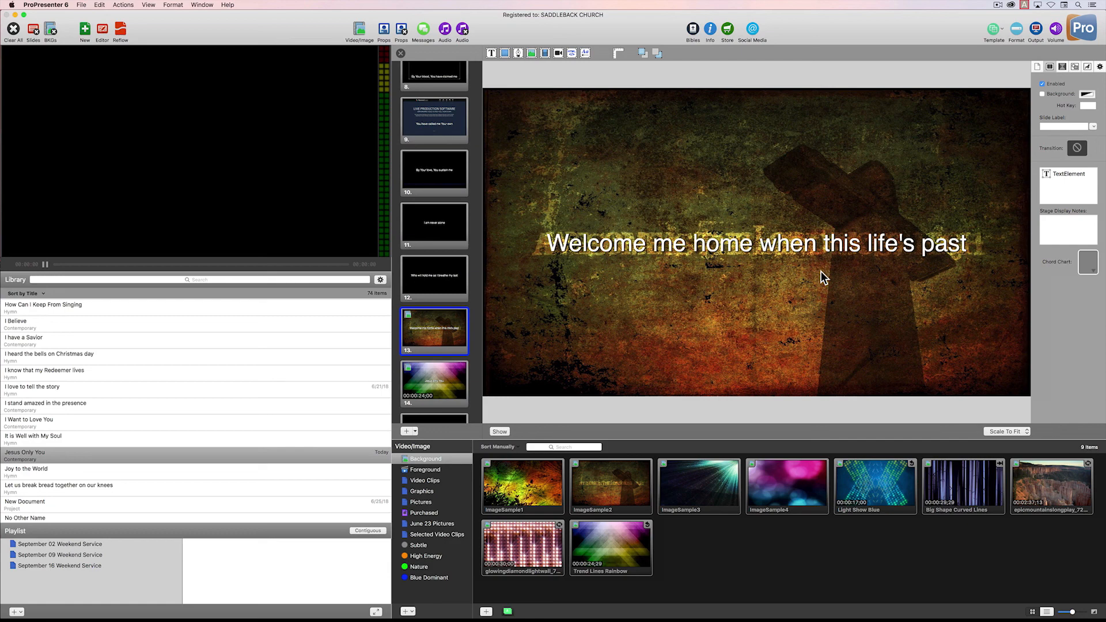
left_click(401, 53)
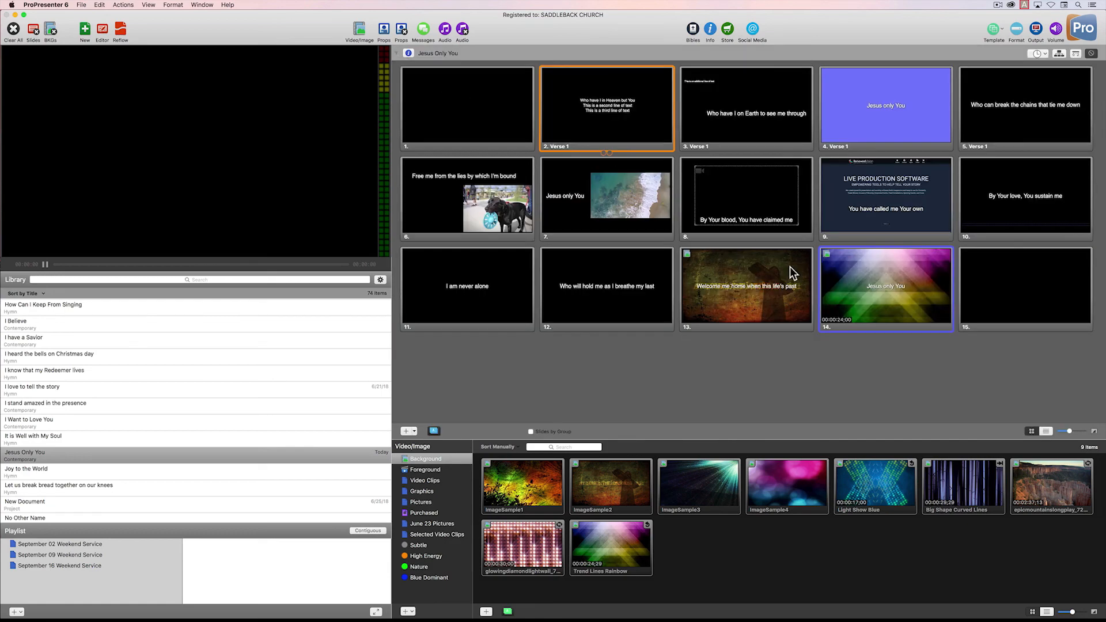
- Show slide 13 on the live output and convert its media cue to a slide element
left_click(756, 264)
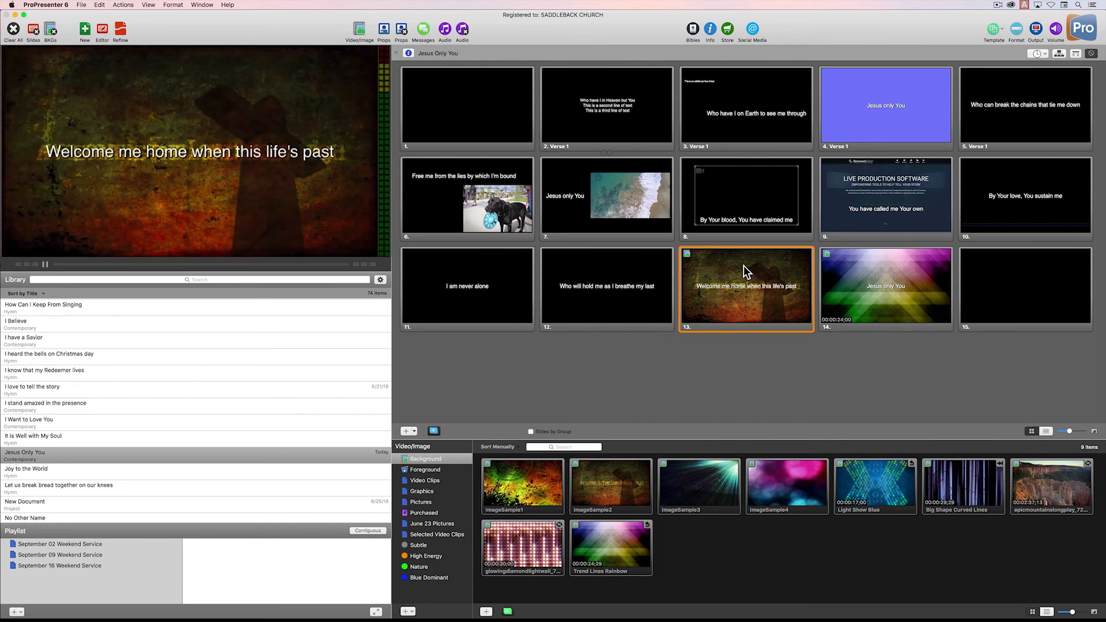
right_click(744, 265)
left_click(825, 371)
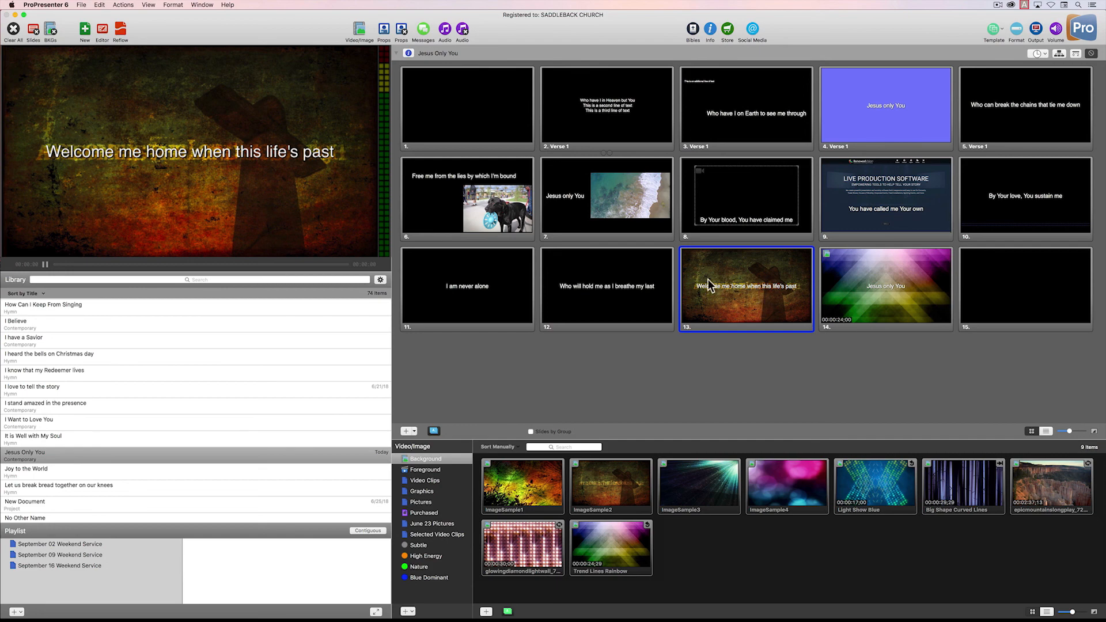
- Examine slide 13's element list in the slide editor for the converted background image
right_click(742, 269)
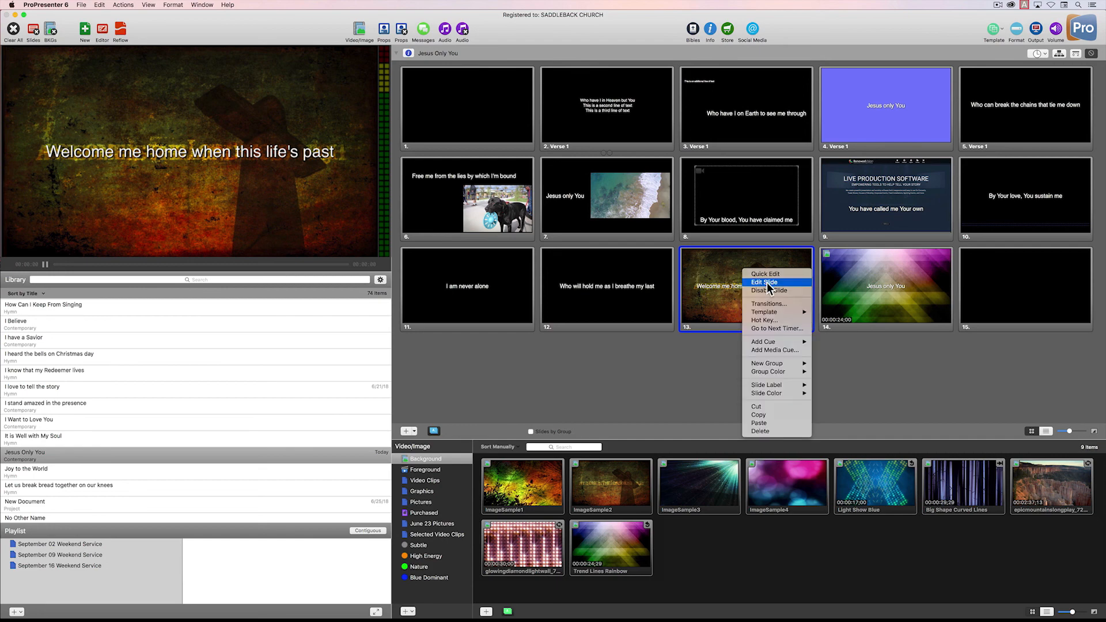
left_click(766, 282)
left_click(439, 321)
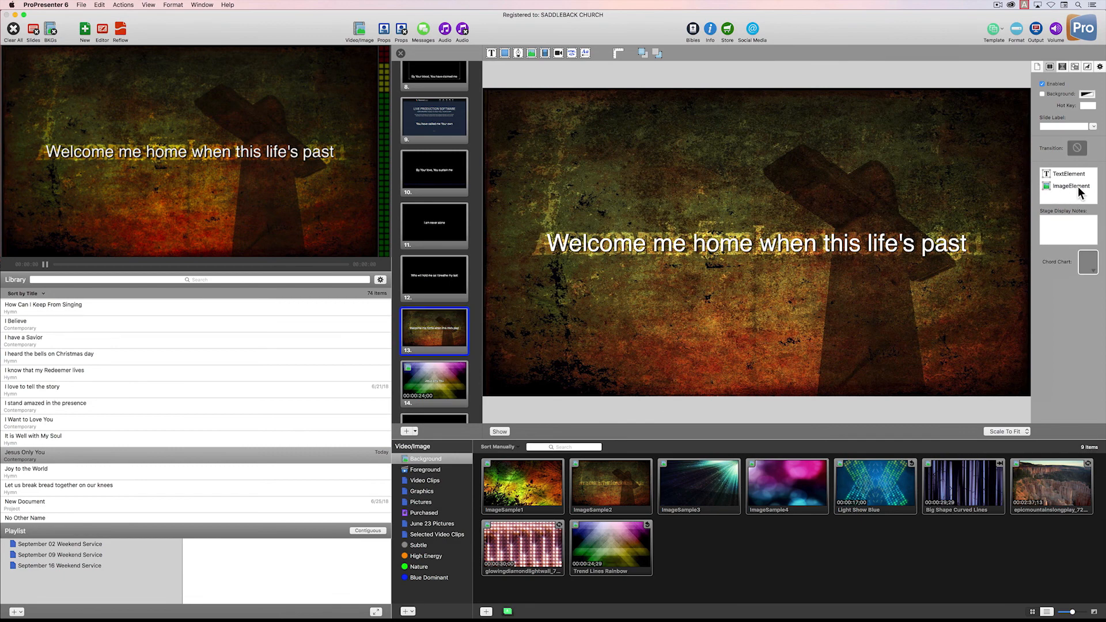
left_click(401, 53)
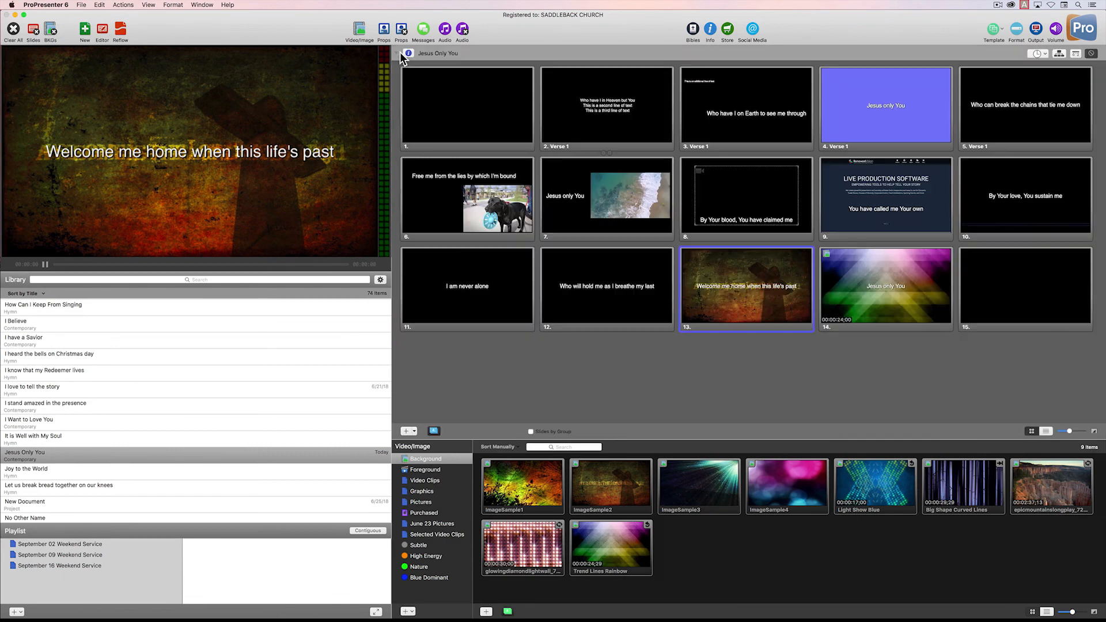
- Check which slide options, including media cue commands, are offered for slide 13
right_click(765, 306)
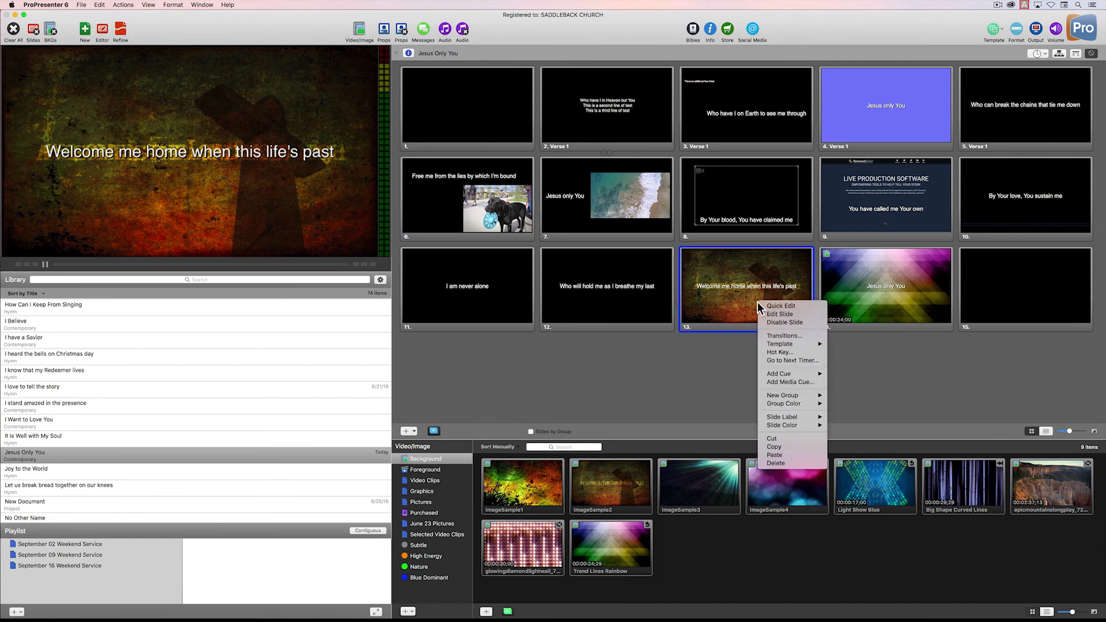
left_click(762, 317)
right_click(749, 310)
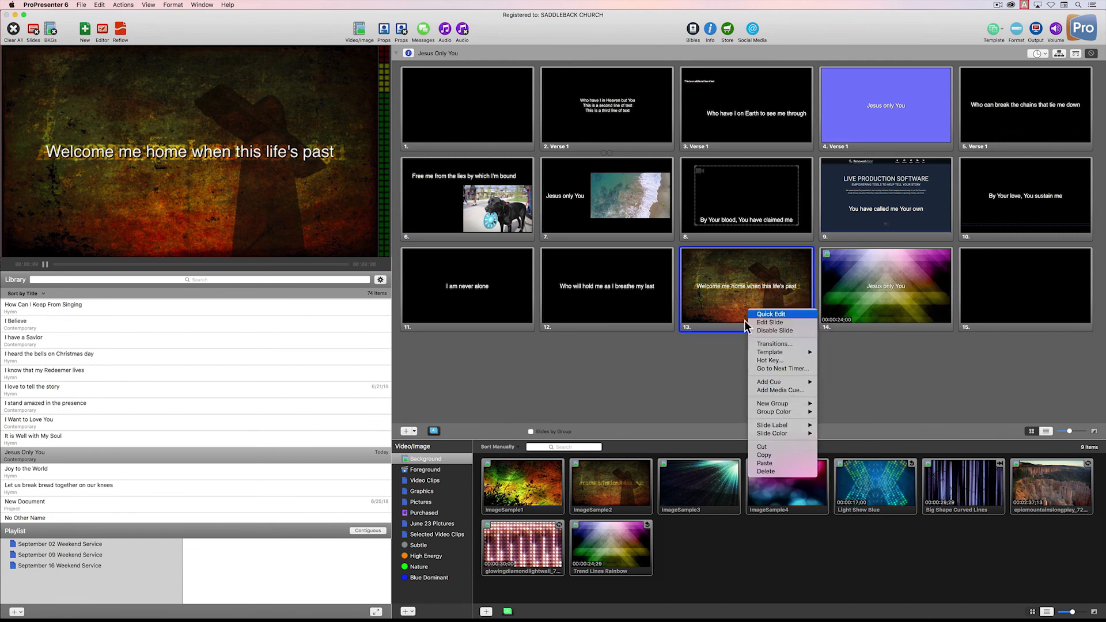
left_click(697, 368)
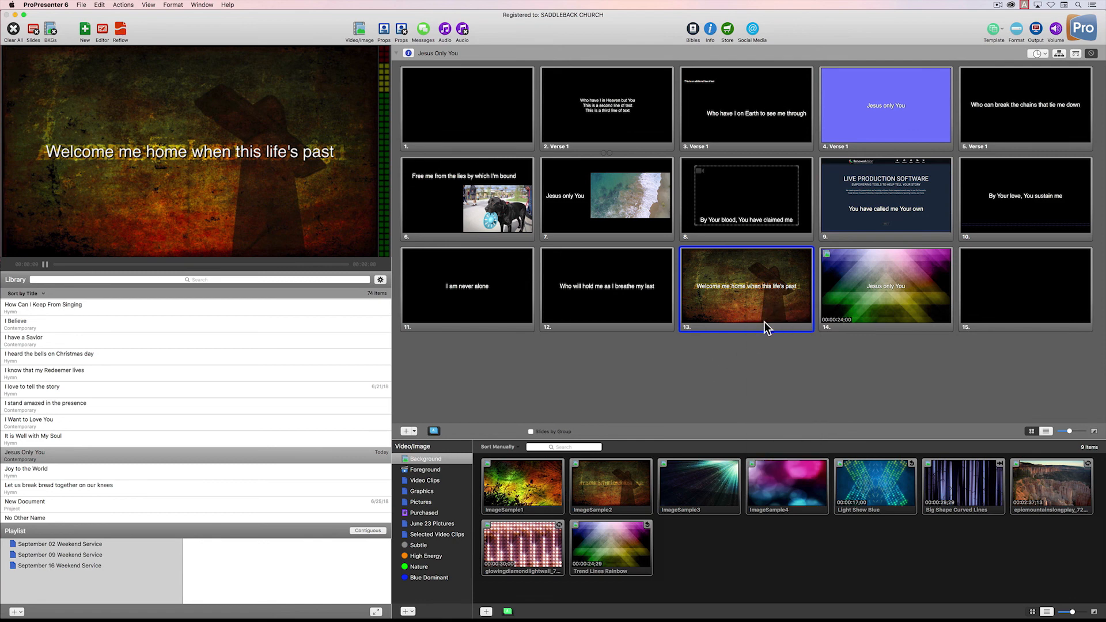
- Show slide 14 on the live output and remove its Trend Lines Rainbow media cue
left_click(870, 299)
right_click(860, 296)
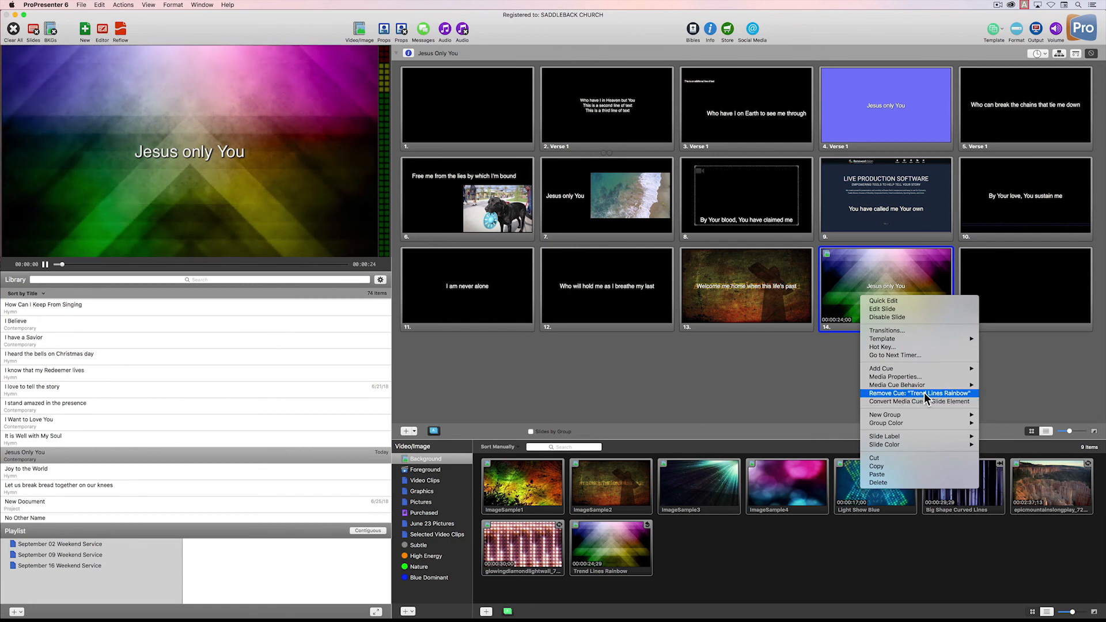
left_click(943, 391)
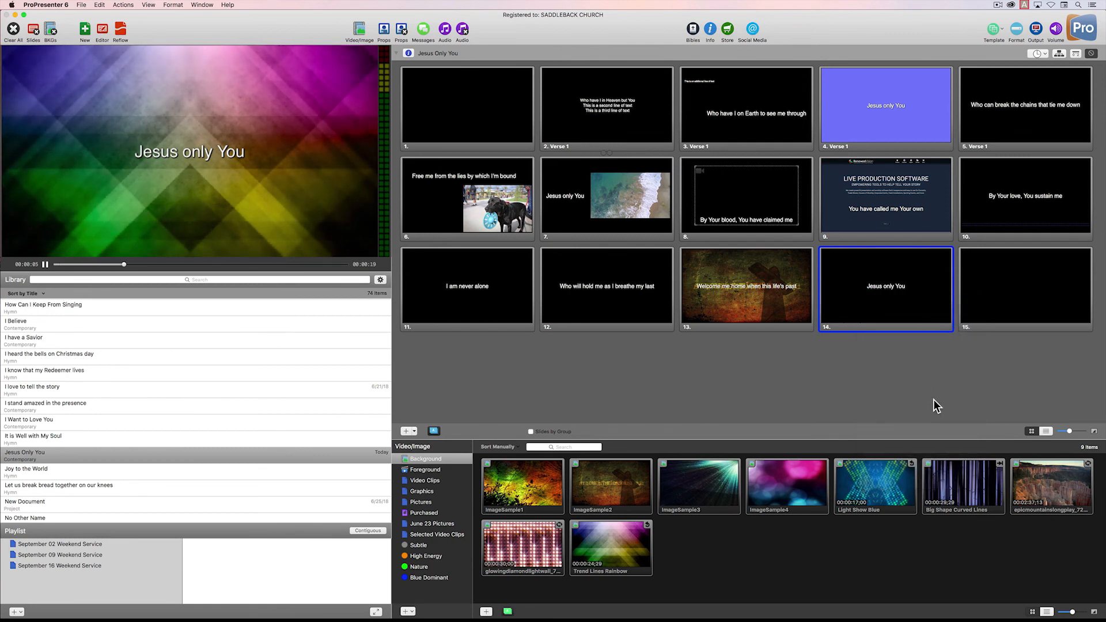